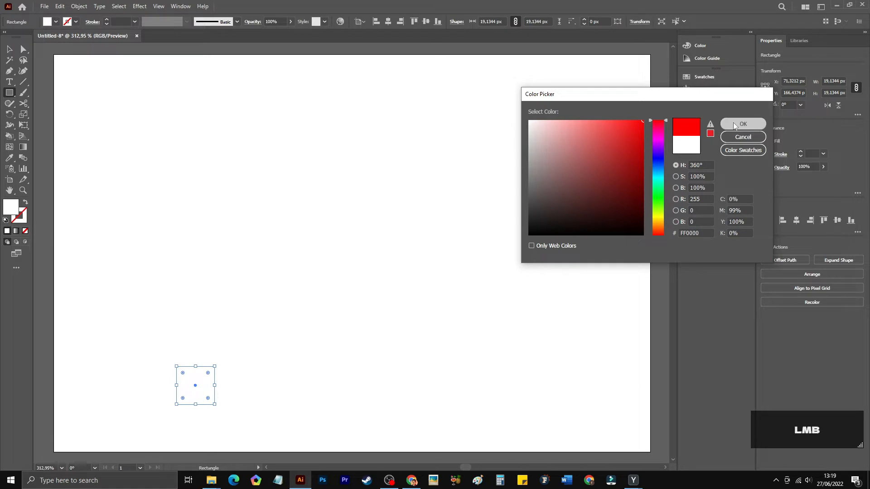
Fill the square with pure red FF0000 and deselect it.
{"action": "left_click", "coordinate": [743, 124]}
{"action": "left_click", "coordinate": [9, 49]}
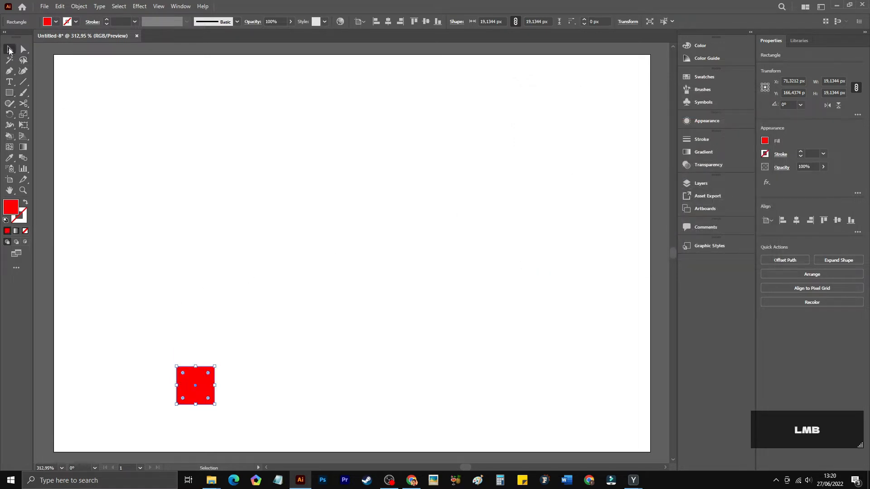
{"action": "left_click", "coordinate": [224, 381]}
Duplicate the red square to its right and fill the copy with the slightly darker red E01919.
{"action": "left_click", "coordinate": [203, 382]}
{"action": "left_click_drag", "start_coordinate": [204, 382], "coordinate": [250, 386]}
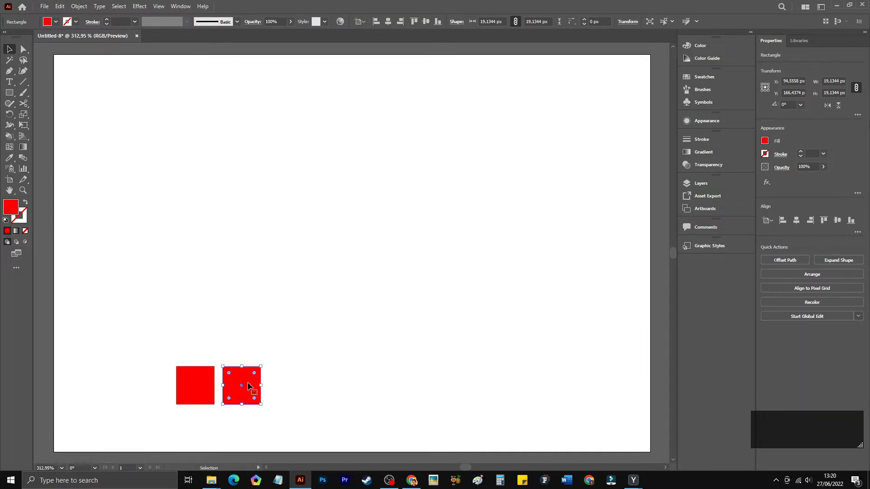
{"action": "double_click", "coordinate": [10, 208]}
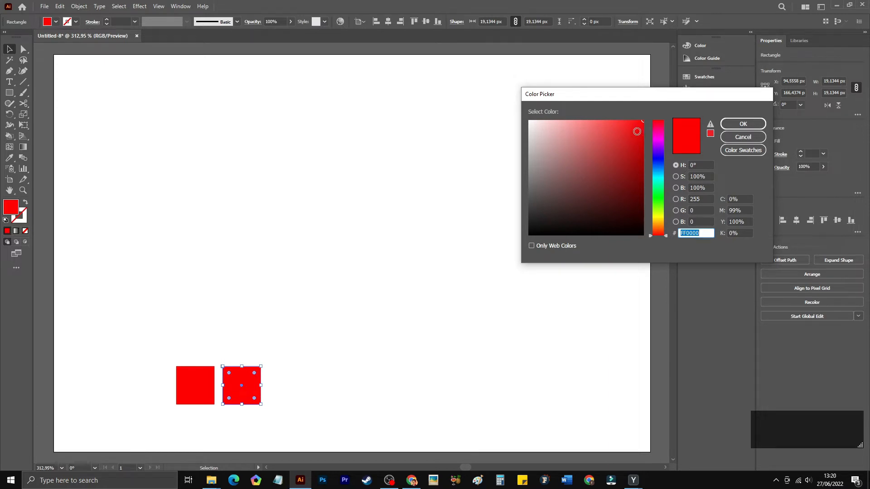
{"action": "left_click", "coordinate": [637, 131]}
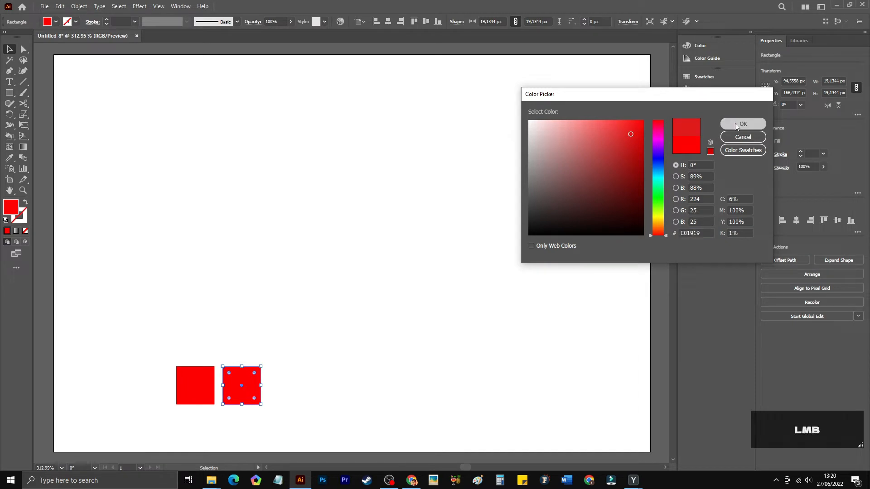
{"action": "left_click", "coordinate": [735, 123]}
{"action": "left_click", "coordinate": [321, 365]}
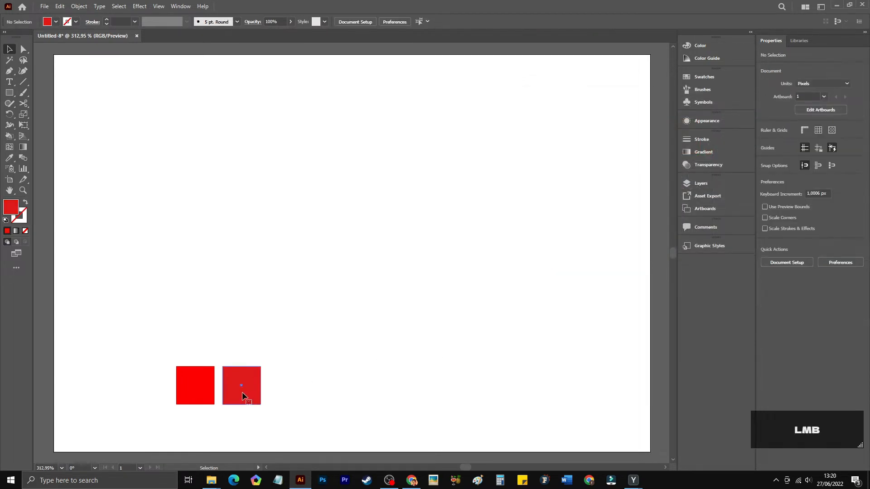
Duplicate the second square to its right and fill this third square with the darker red BF2525.
{"action": "left_click_drag", "start_coordinate": [243, 393], "coordinate": [290, 388]}
{"action": "double_click", "coordinate": [13, 209]}
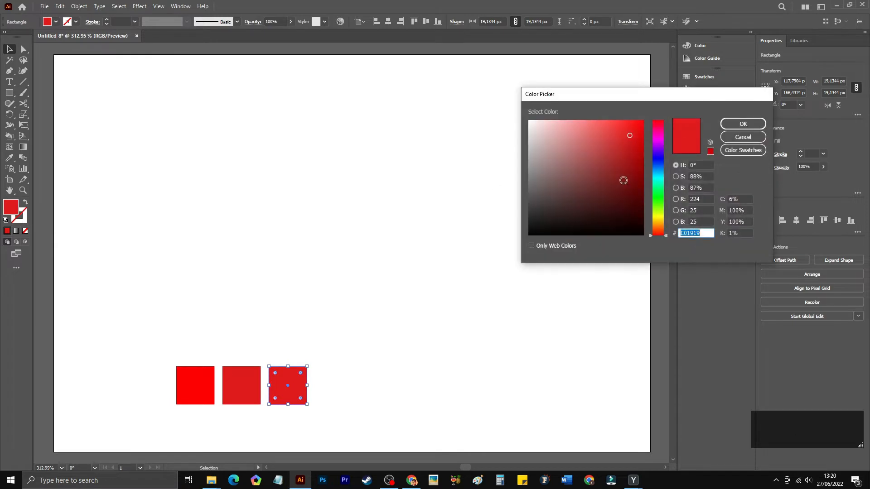
{"action": "left_click", "coordinate": [623, 145]}
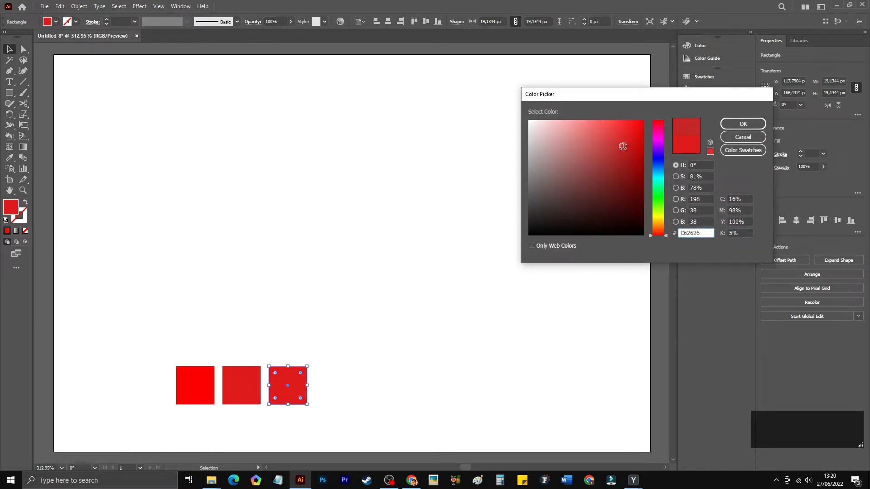
{"action": "left_click", "coordinate": [622, 149]}
{"action": "left_click", "coordinate": [737, 125]}
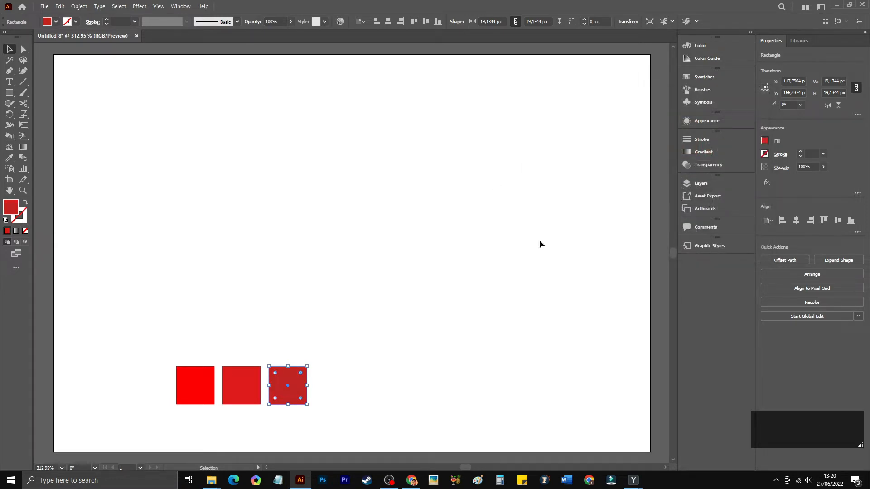
{"action": "left_click", "coordinate": [333, 345]}
Duplicate the third square to its right and fill this fourth square with the dark red 932B2B.
{"action": "left_click", "coordinate": [295, 389]}
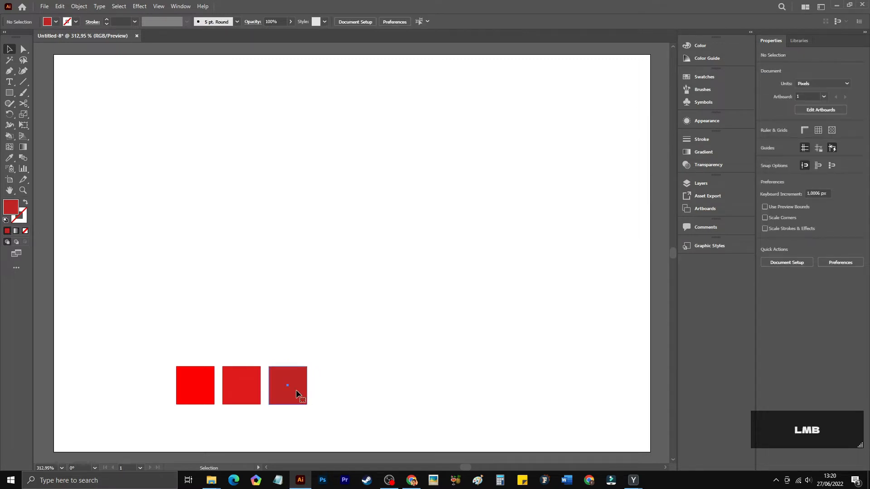
{"action": "left_click_drag", "start_coordinate": [297, 390], "coordinate": [344, 392]}
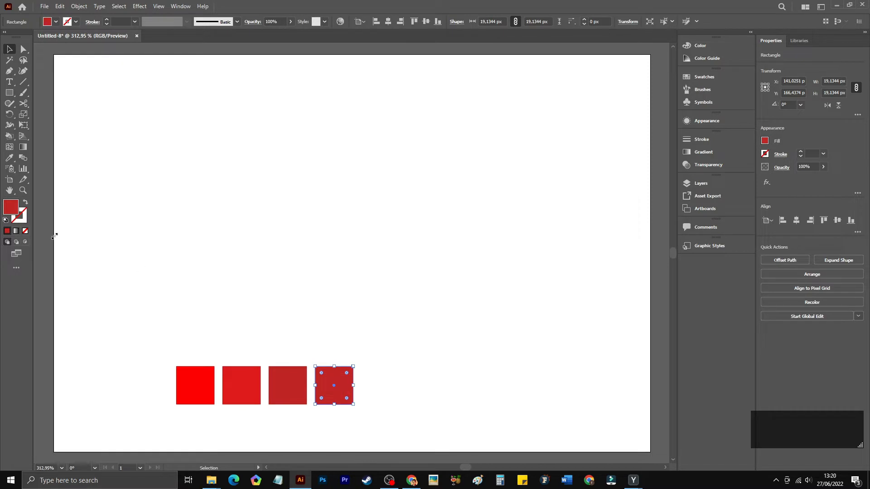
{"action": "double_click", "coordinate": [11, 207]}
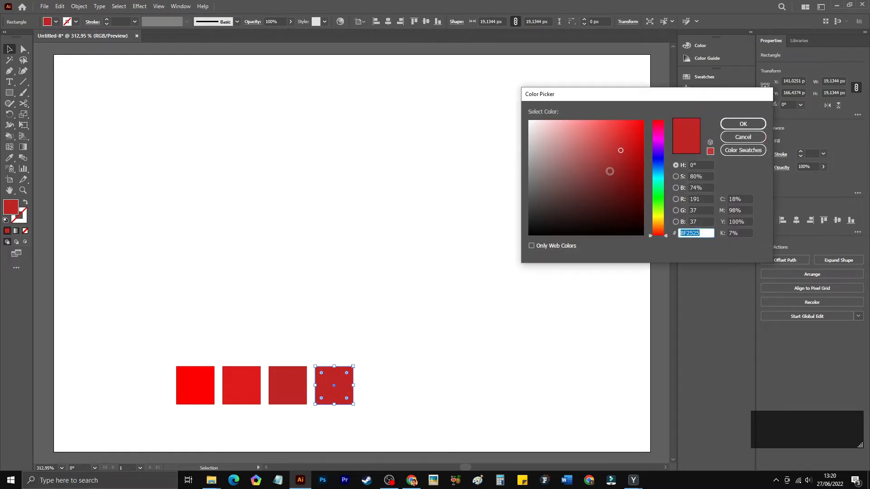
{"action": "left_click", "coordinate": [613, 169]}
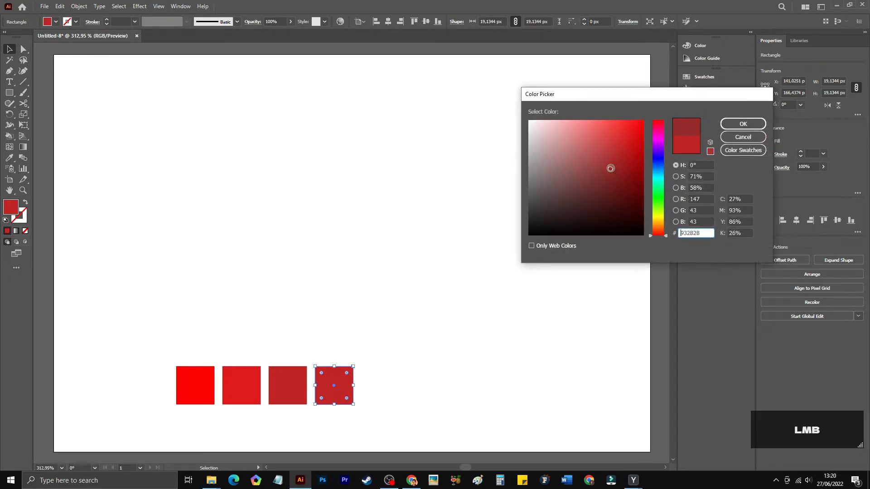
{"action": "left_click", "coordinate": [728, 126]}
{"action": "left_click", "coordinate": [425, 274]}
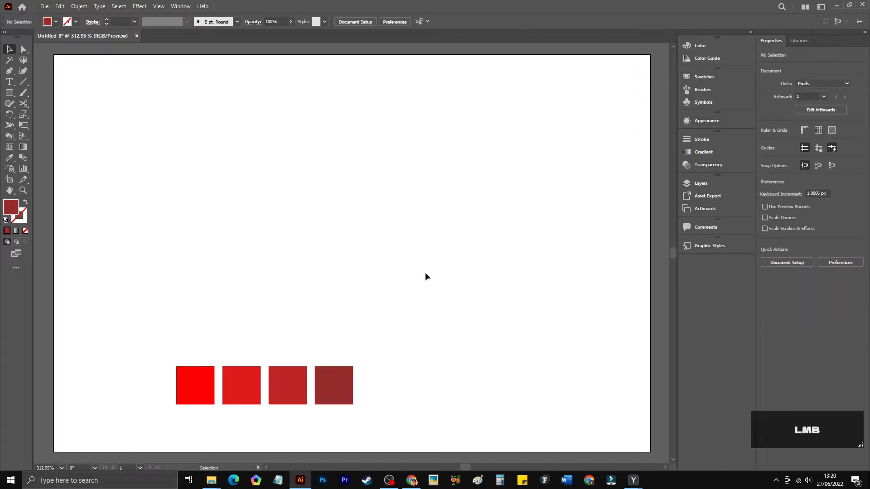
Move all four red squares together into the lower-left corner of the artboard.
{"action": "left_click", "coordinate": [289, 341]}
{"action": "left_click_drag", "start_coordinate": [179, 366], "coordinate": [248, 420]}
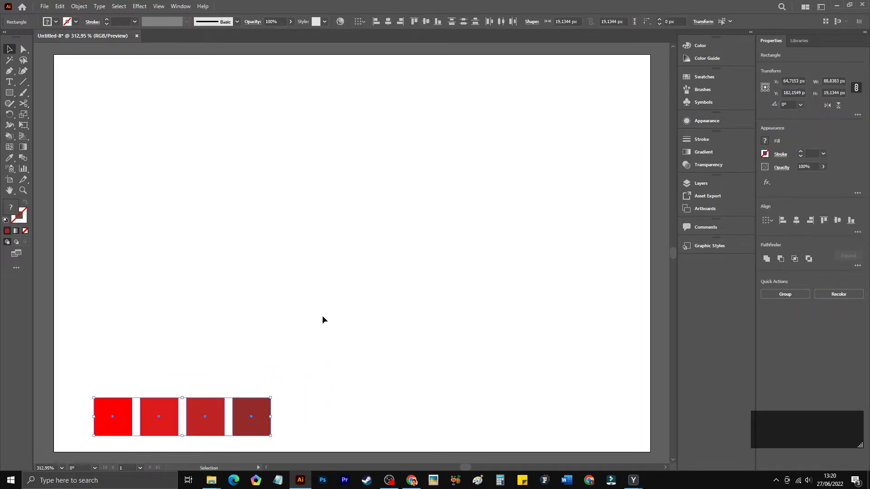
{"action": "left_click", "coordinate": [323, 312]}
Add the point text BLOOD near the middle of the artboard and center-align its paragraph.
{"action": "left_click", "coordinate": [10, 82]}
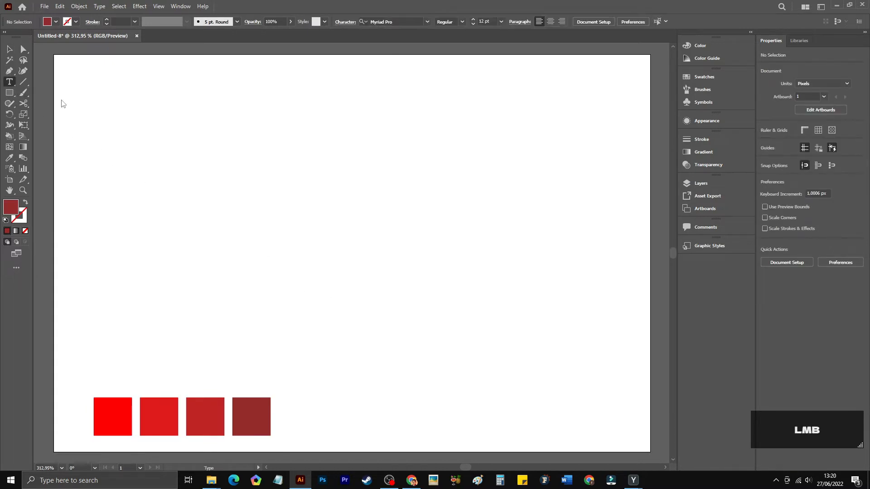
{"action": "left_click", "coordinate": [322, 245]}
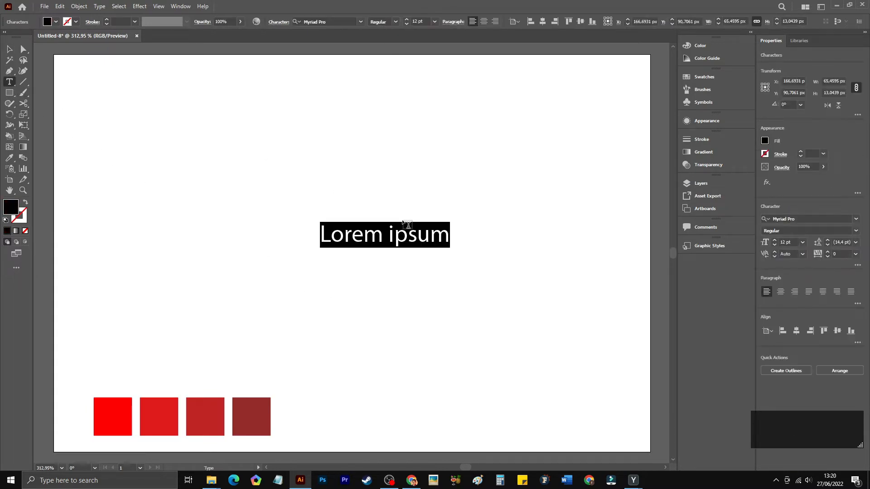
{"action": "type", "text": "BLOOD"}
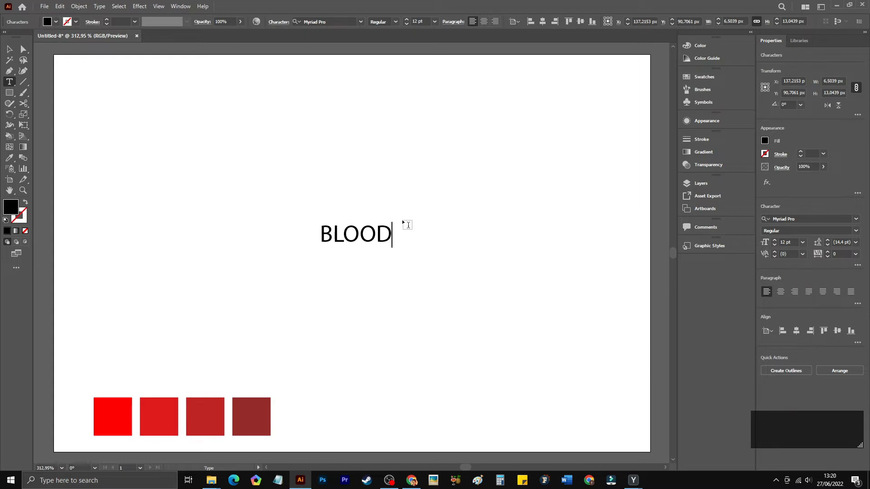
{"action": "left_click", "coordinate": [9, 48]}
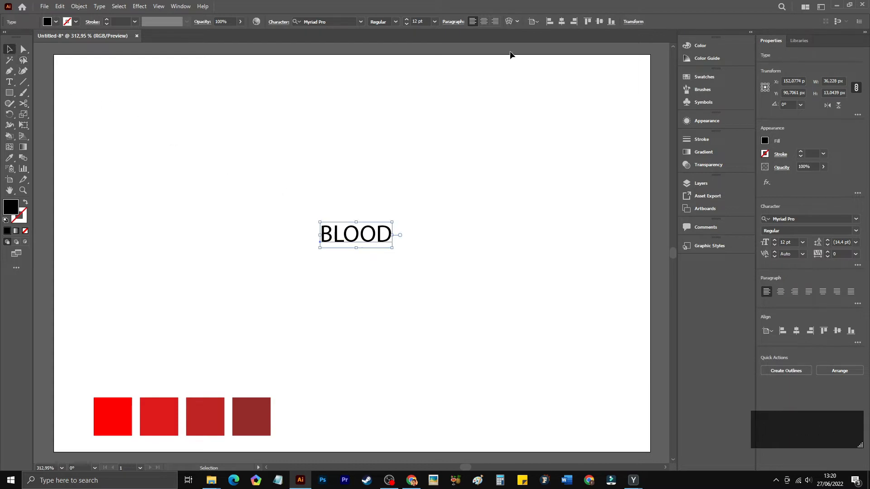
{"action": "left_click", "coordinate": [484, 21]}
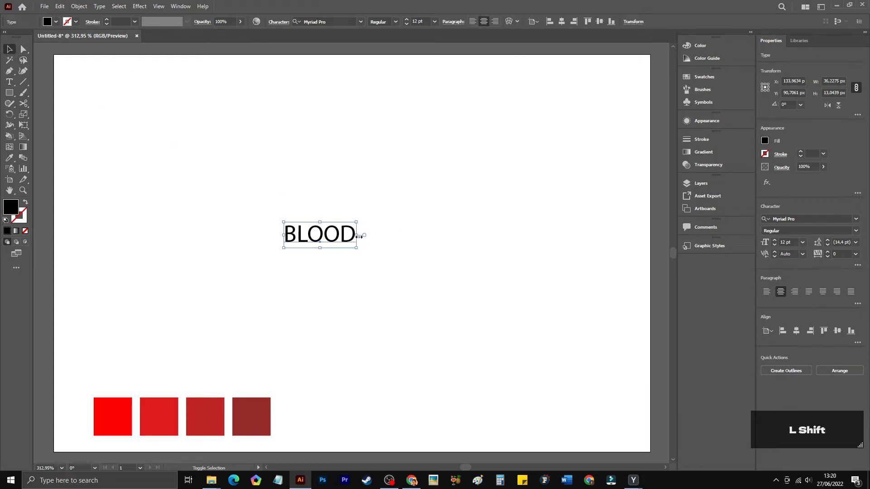
Scale the BLOOD text proportionally to about 51 pt and center it horizontally and vertically on the artboard.
{"action": "left_click_drag", "start_coordinate": [359, 237], "coordinate": [549, 239], "text": "shift"}
{"action": "left_click_drag", "start_coordinate": [488, 219], "coordinate": [385, 236]}
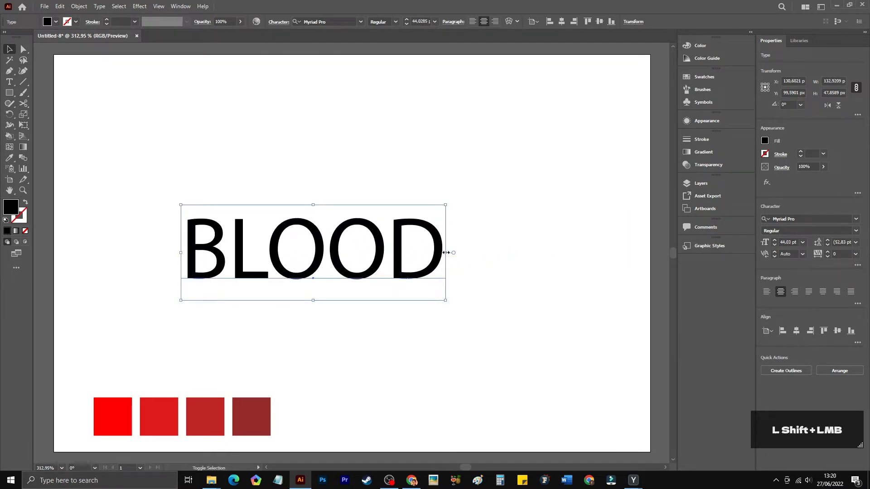
{"action": "left_click_drag", "start_coordinate": [446, 252], "coordinate": [487, 252], "text": "shift"}
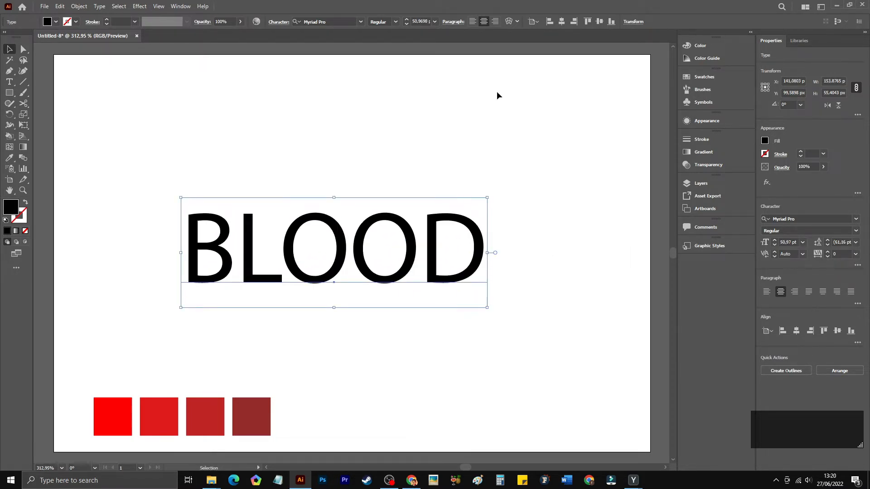
{"action": "left_click", "coordinate": [562, 22]}
{"action": "left_click", "coordinate": [599, 22]}
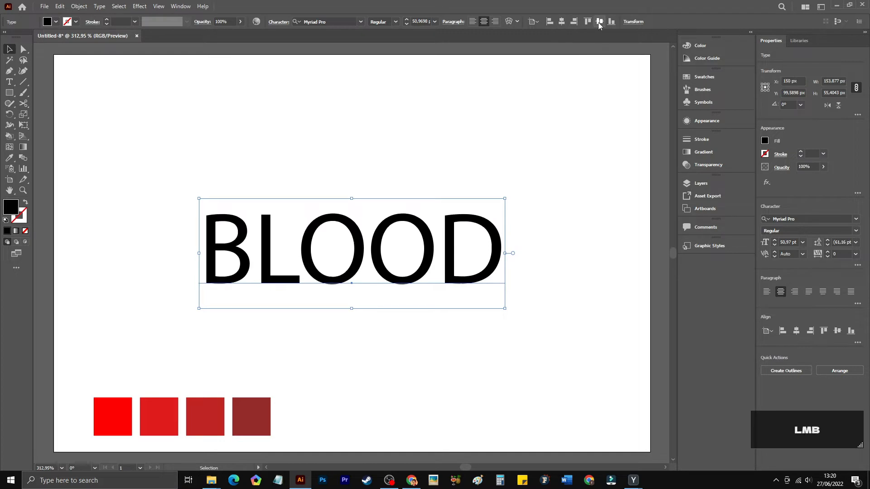
Change the font of the BLOOD text to Creepster.
{"action": "left_click", "coordinate": [331, 23]}
{"action": "type", "text": "c"}
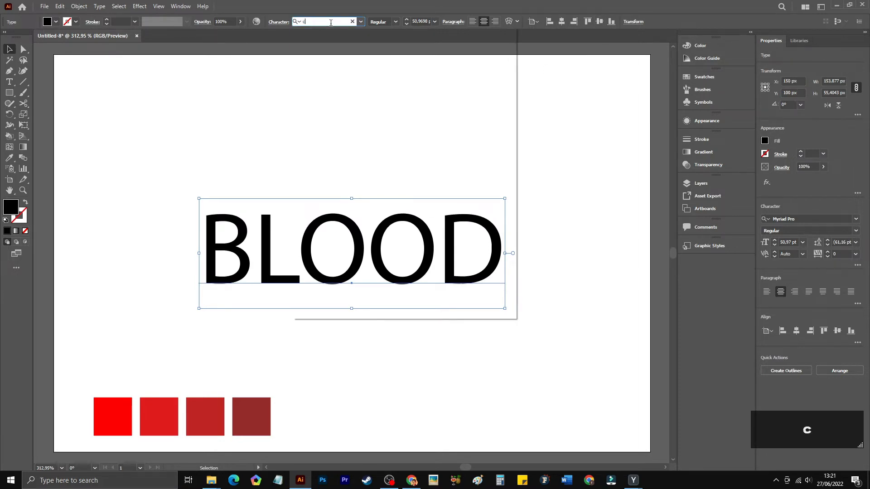
{"action": "type", "text": "re"}
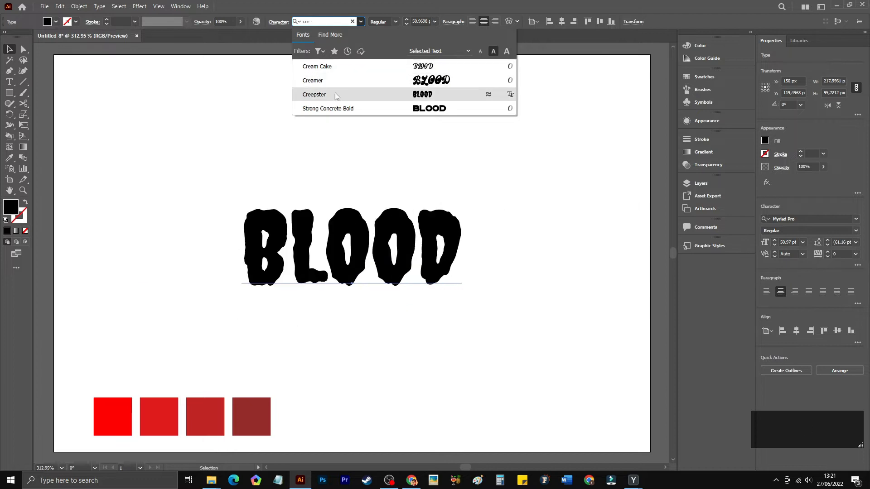
{"action": "left_click", "coordinate": [335, 95]}
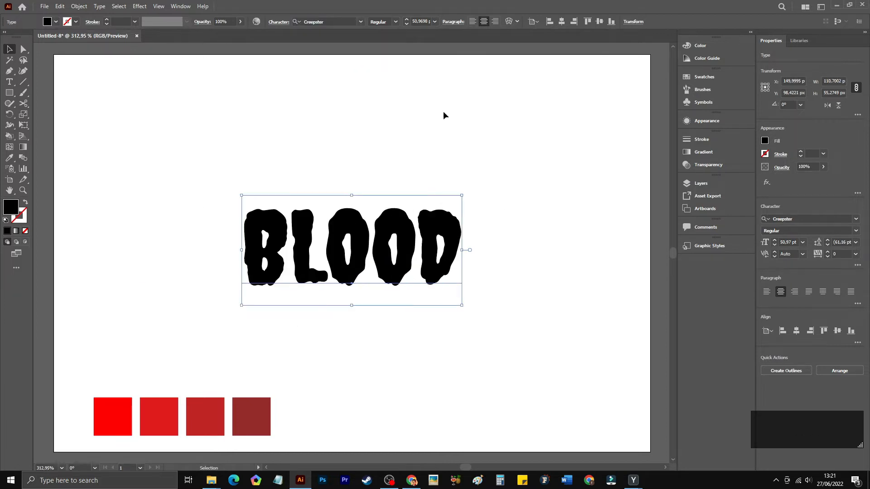
Scale the BLOOD text proportionally from its center to about 81 pt.
{"action": "key", "text": "shift"}
{"action": "left_click_drag", "start_coordinate": [463, 250], "coordinate": [527, 250]}
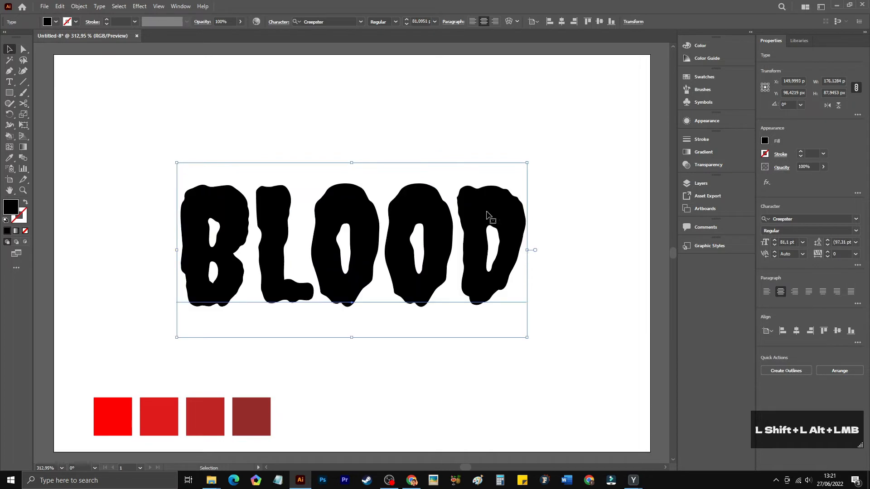
{"action": "left_click", "coordinate": [422, 133]}
Display the appearance attributes of the BLOOD text and add a new fill to it.
{"action": "left_click", "coordinate": [419, 225]}
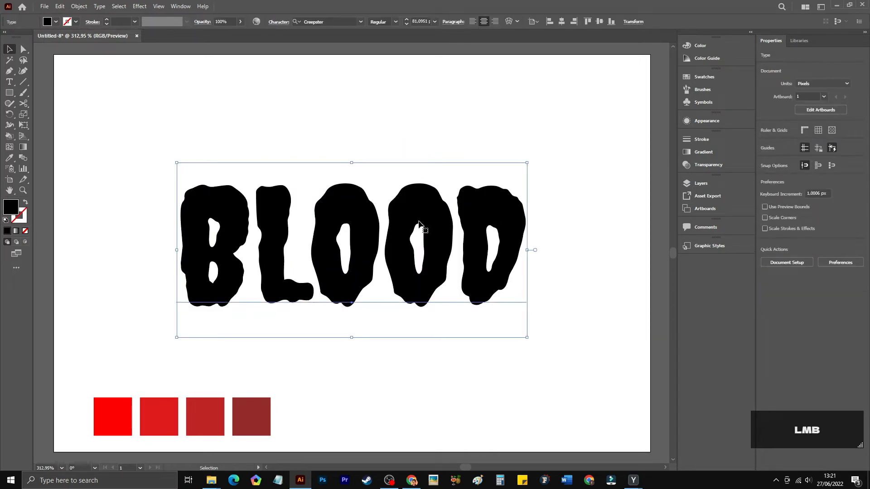
{"action": "left_click", "coordinate": [180, 6]}
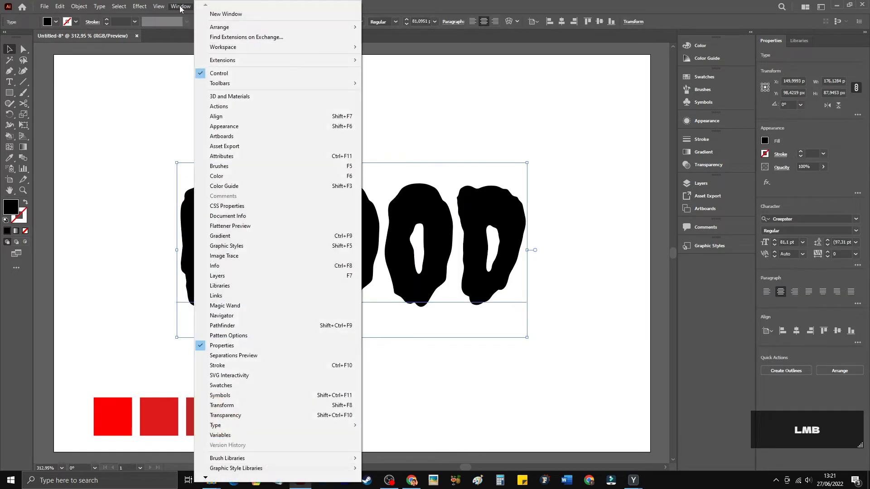
{"action": "left_click", "coordinate": [256, 126]}
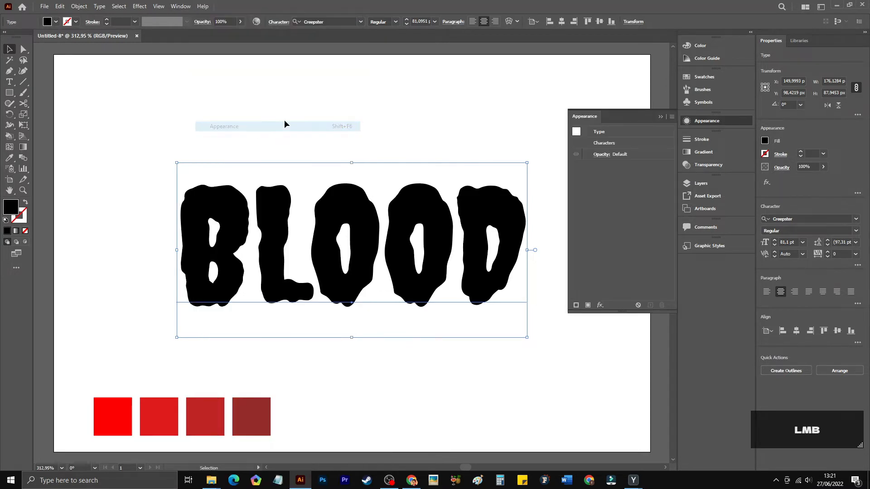
{"action": "left_click", "coordinate": [587, 305]}
Color the BLOOD text's new fill by sampling the bright red first square with the Eyedropper.
{"action": "left_click", "coordinate": [625, 166]}
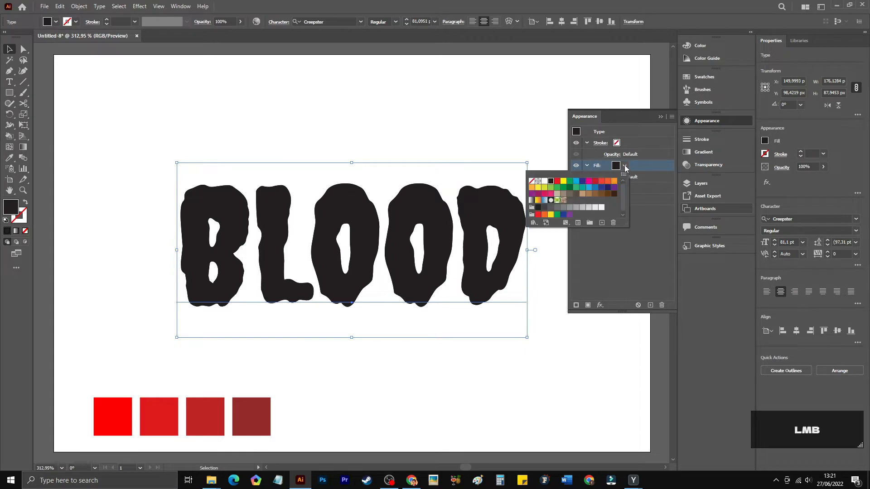
{"action": "left_click", "coordinate": [625, 168]}
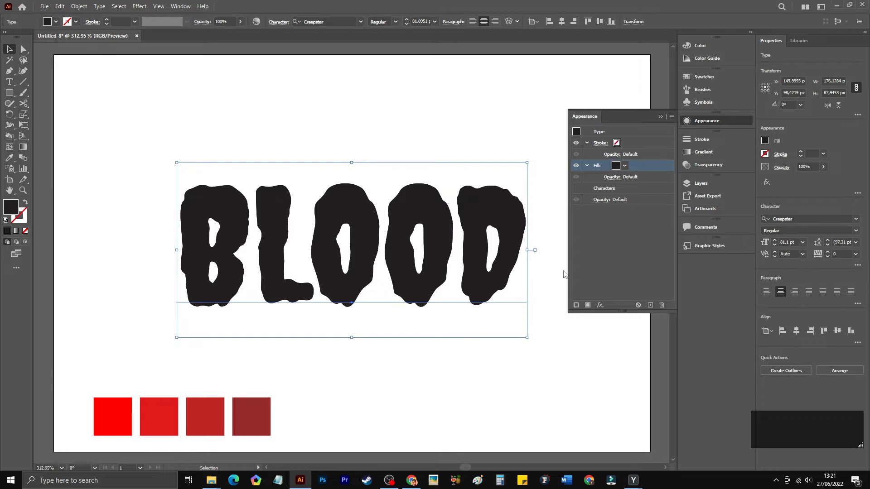
{"action": "key", "text": "i"}
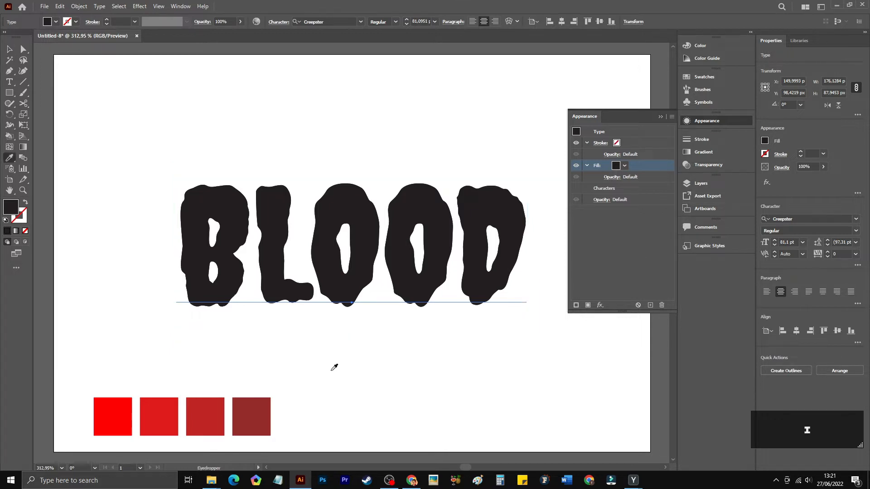
{"action": "left_click", "coordinate": [124, 415]}
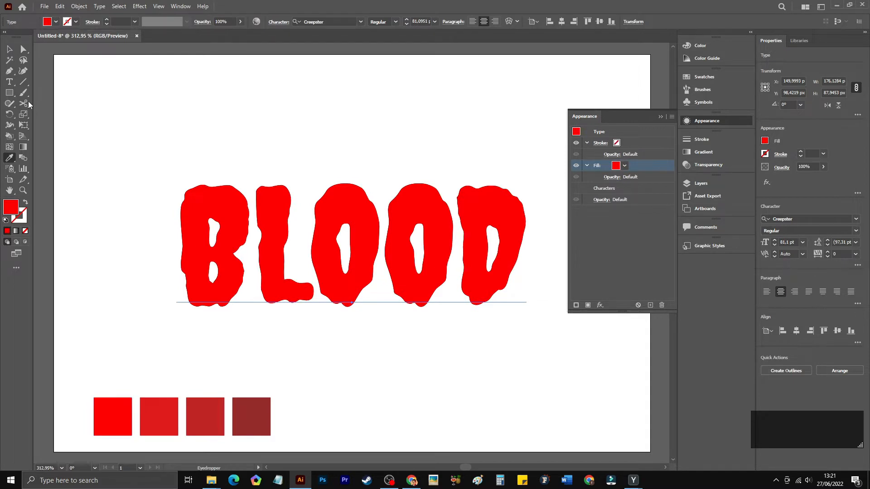
{"action": "left_click", "coordinate": [10, 49]}
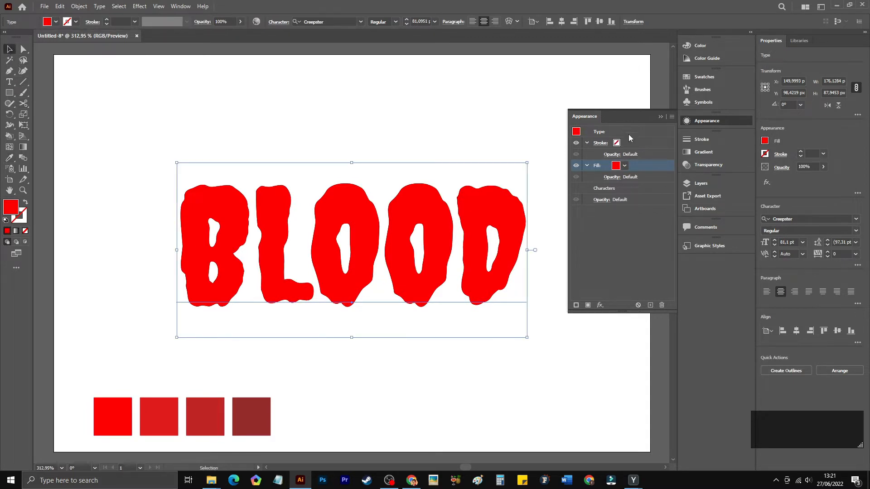
Duplicate the red fill in the BLOOD text's appearance.
{"action": "left_click", "coordinate": [645, 166]}
{"action": "left_click", "coordinate": [650, 306]}
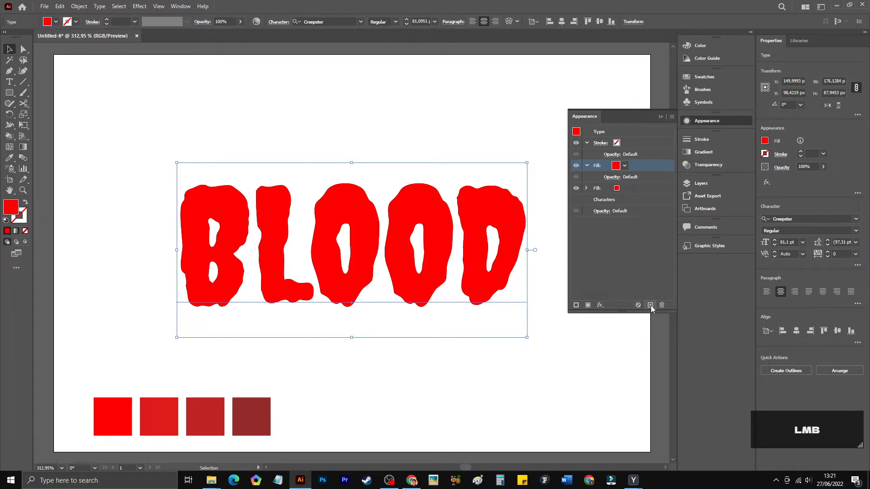
Add a Transform effect to the BLOOD text's lower red fill with horizontal and vertical moves of 0,5 px.
{"action": "left_click", "coordinate": [630, 189]}
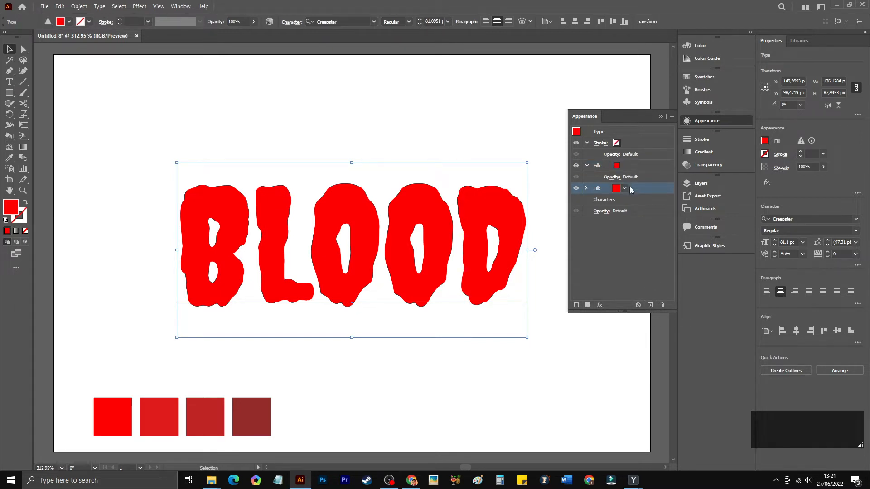
{"action": "left_click", "coordinate": [627, 165]}
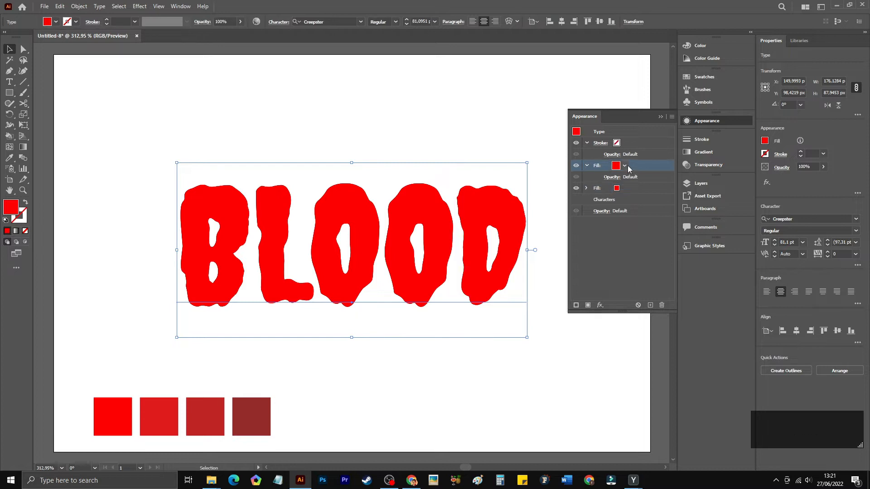
{"action": "left_click", "coordinate": [630, 187]}
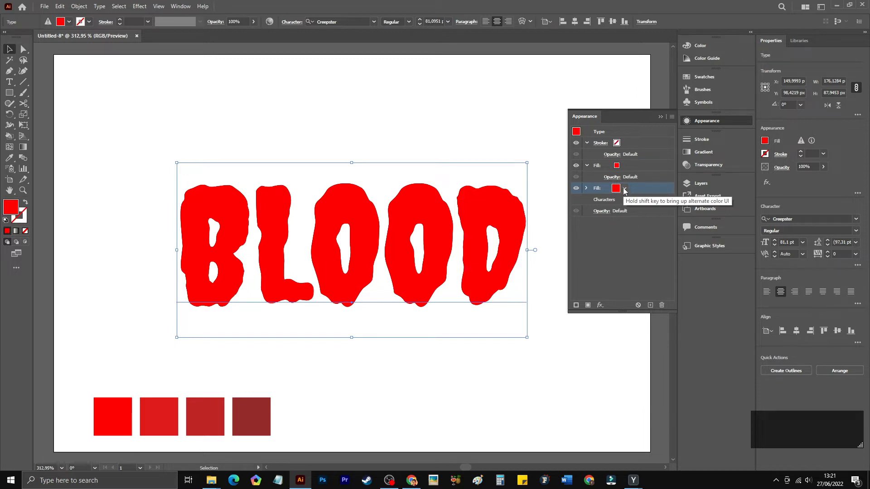
{"action": "left_click", "coordinate": [600, 305]}
{"action": "mouse_move", "coordinate": [643, 121]}
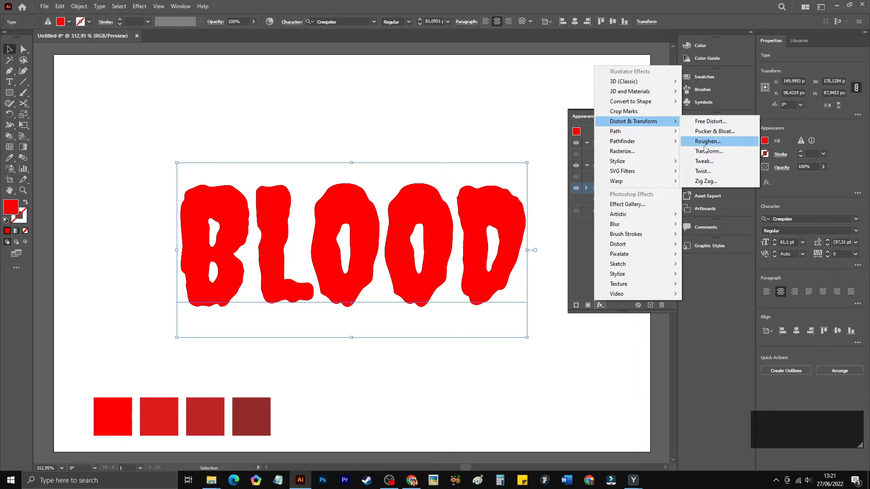
{"action": "left_click", "coordinate": [700, 151]}
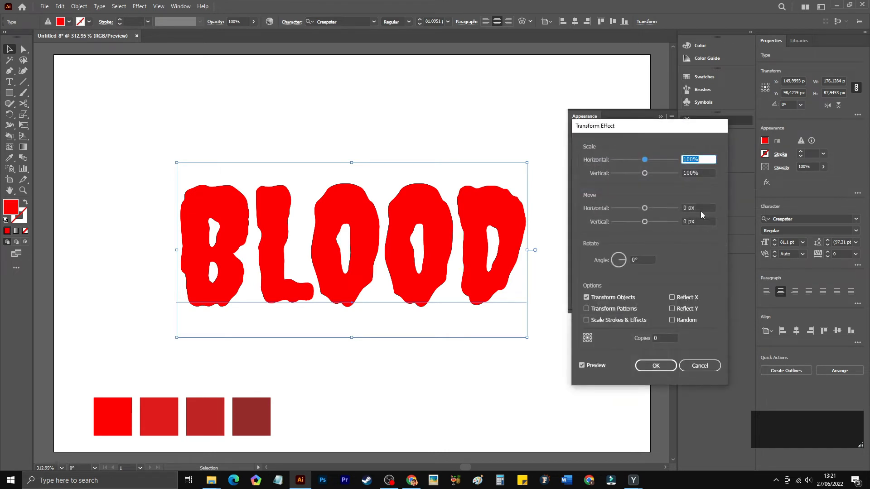
{"action": "left_click", "coordinate": [680, 207]}
{"action": "type", "text": "0"}
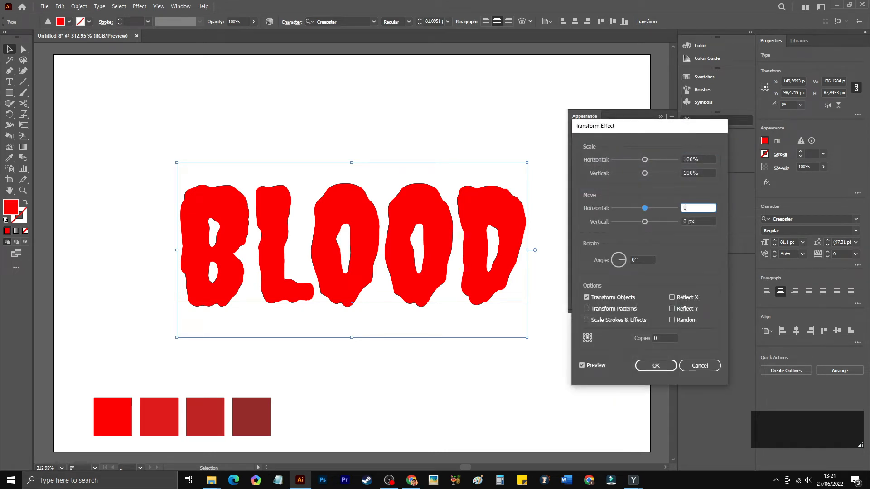
{"action": "type", "text": ",5"}
{"action": "left_click", "coordinate": [698, 221]}
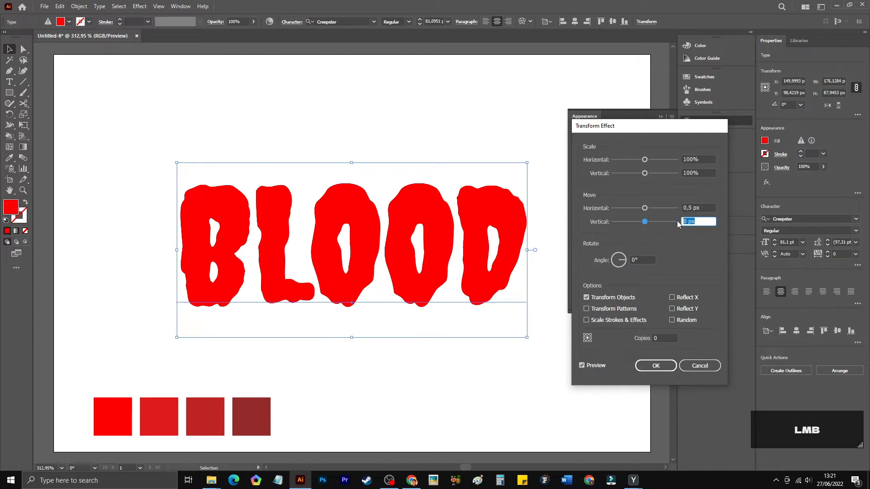
{"action": "type", "text": "0,5"}
Set the Transform effect to 2 copies and apply it to the lower fill.
{"action": "left_click", "coordinate": [653, 338]}
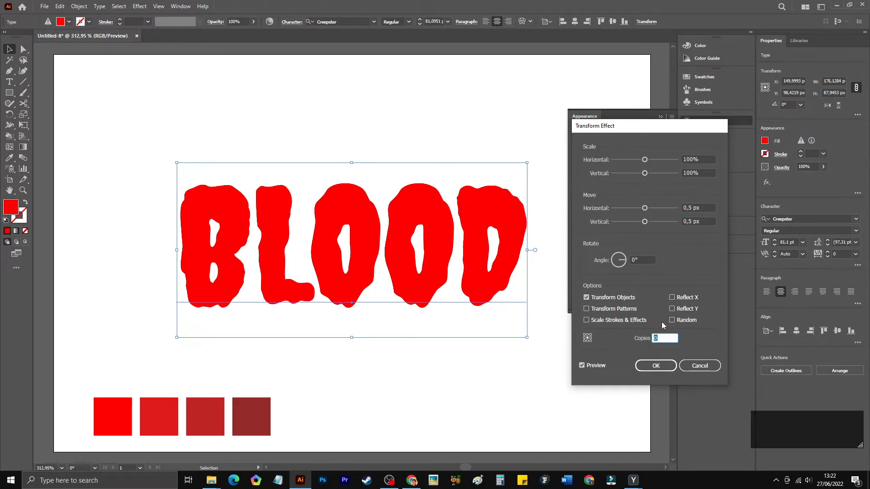
{"action": "type", "text": "2"}
{"action": "left_click", "coordinate": [656, 366]}
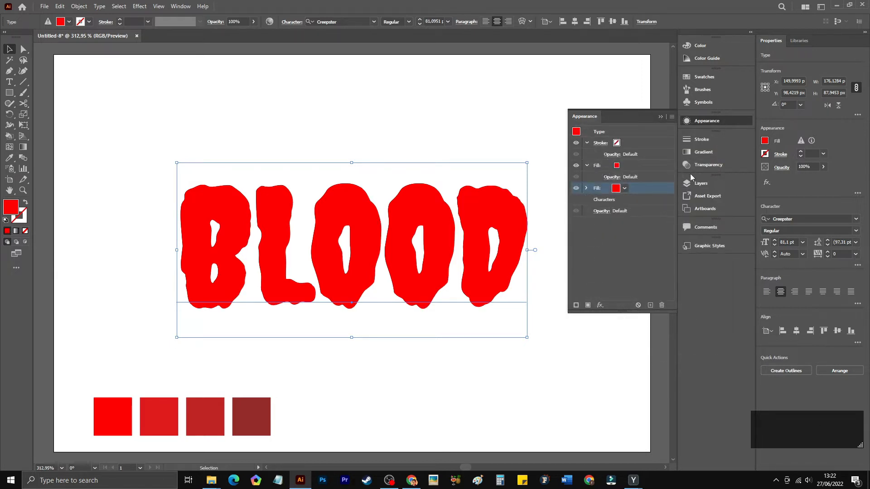
Duplicate the transformed fill and color the lowest copy by sampling the second red square with the Eyedropper.
{"action": "left_click", "coordinate": [638, 190]}
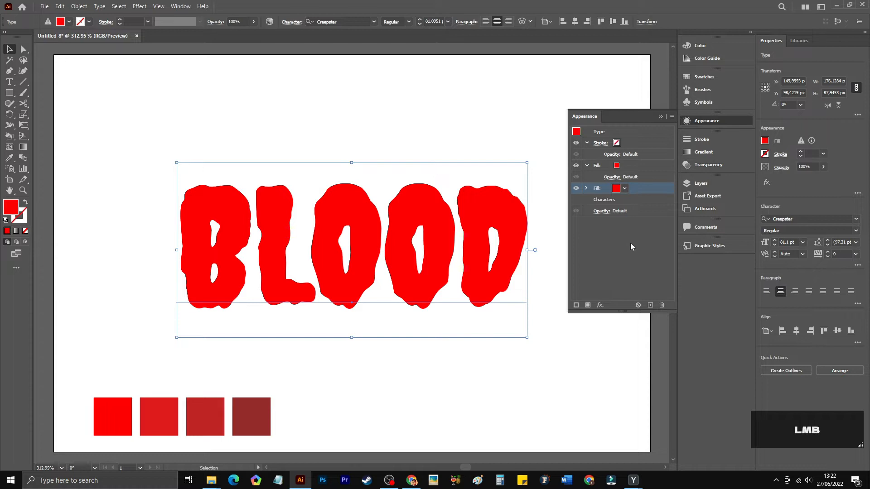
{"action": "left_click", "coordinate": [650, 305]}
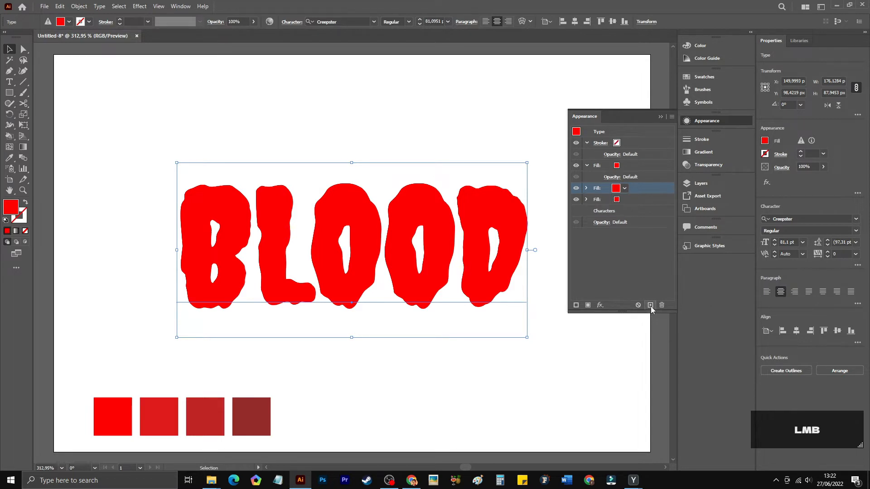
{"action": "left_click", "coordinate": [627, 199]}
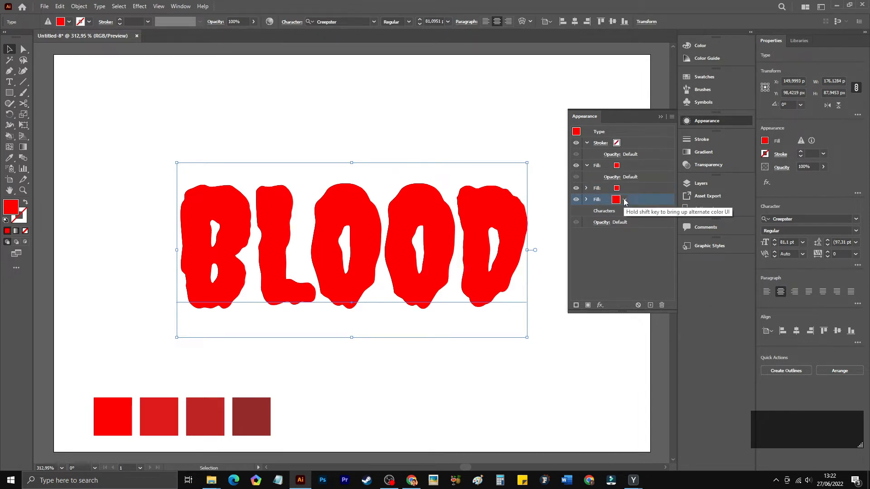
{"action": "left_click", "coordinate": [10, 159]}
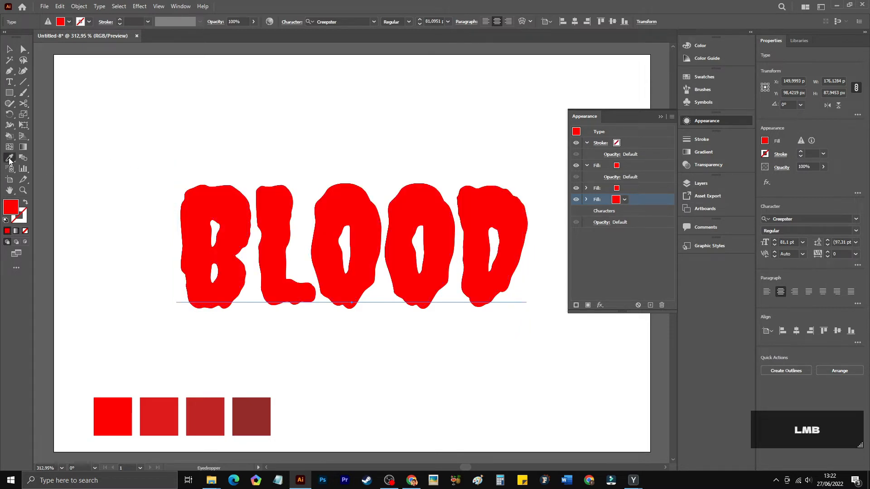
{"action": "left_click", "coordinate": [164, 409]}
{"action": "left_click", "coordinate": [8, 51]}
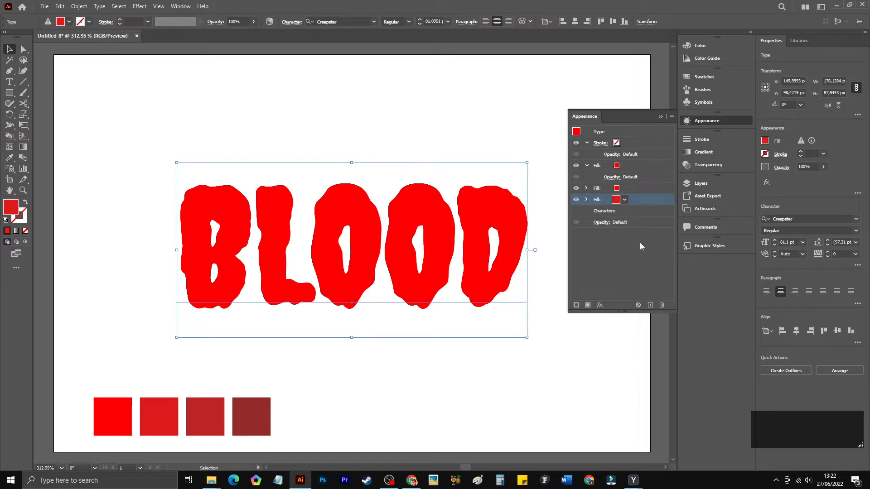
{"action": "left_click", "coordinate": [601, 306]}
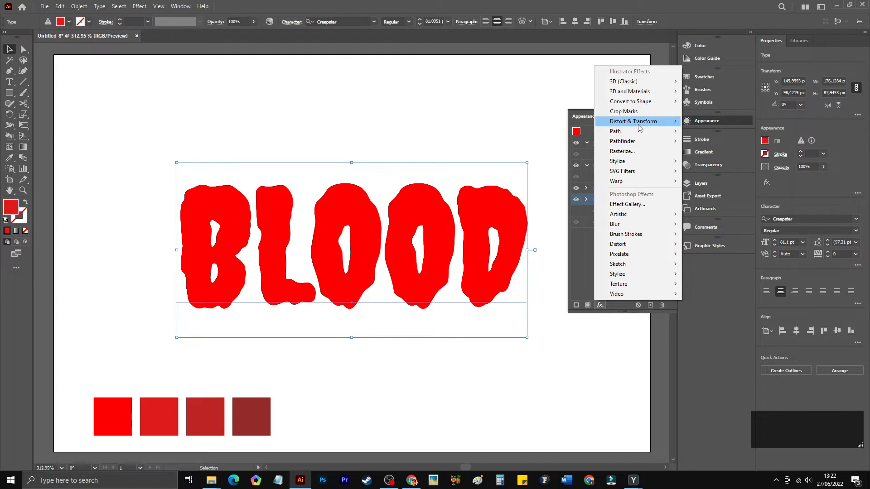
{"action": "mouse_move", "coordinate": [639, 127]}
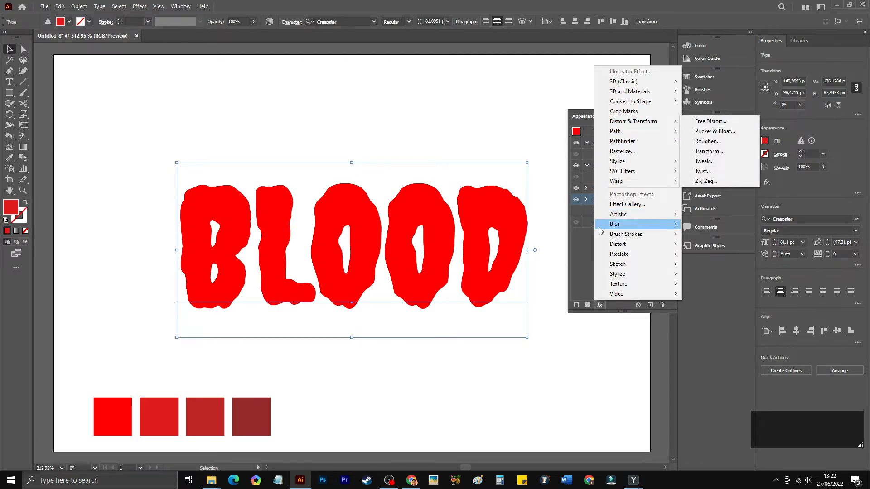
{"action": "left_click", "coordinate": [585, 241]}
Edit the lowest fill's existing Transform effect so that it makes 8 copies.
{"action": "left_click", "coordinate": [603, 200]}
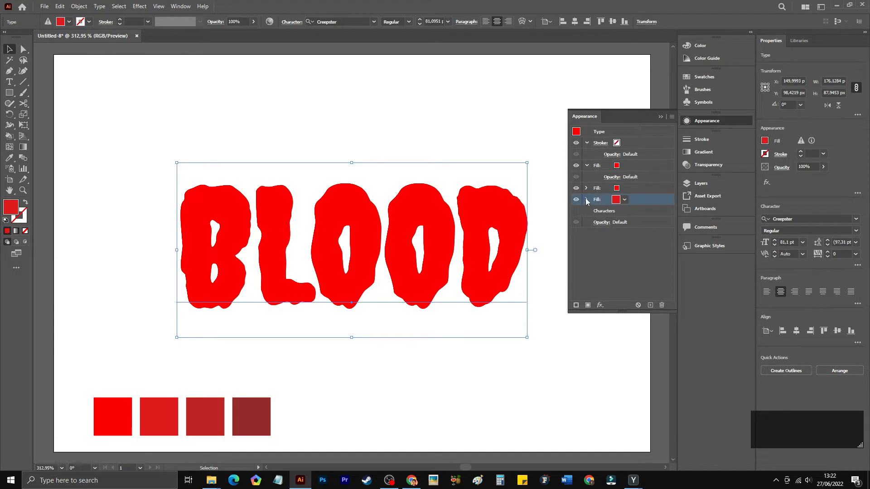
{"action": "left_click", "coordinate": [586, 199]}
{"action": "left_click", "coordinate": [614, 212]}
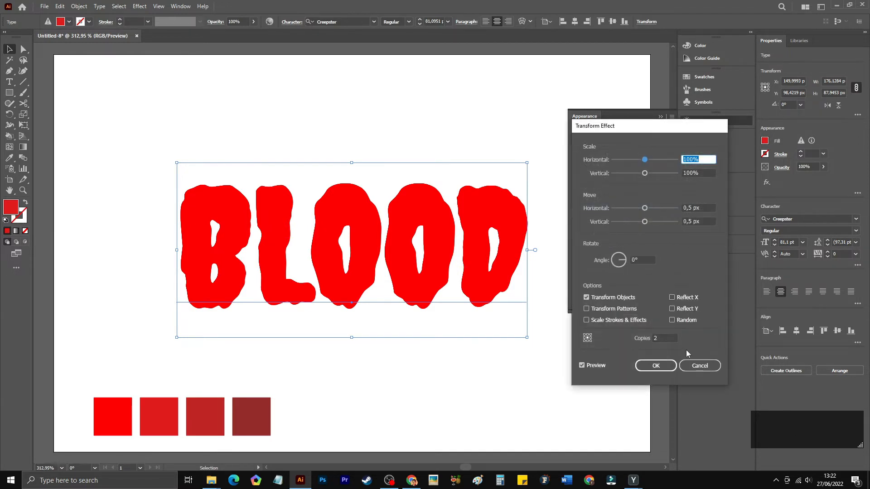
{"action": "left_click", "coordinate": [662, 339]}
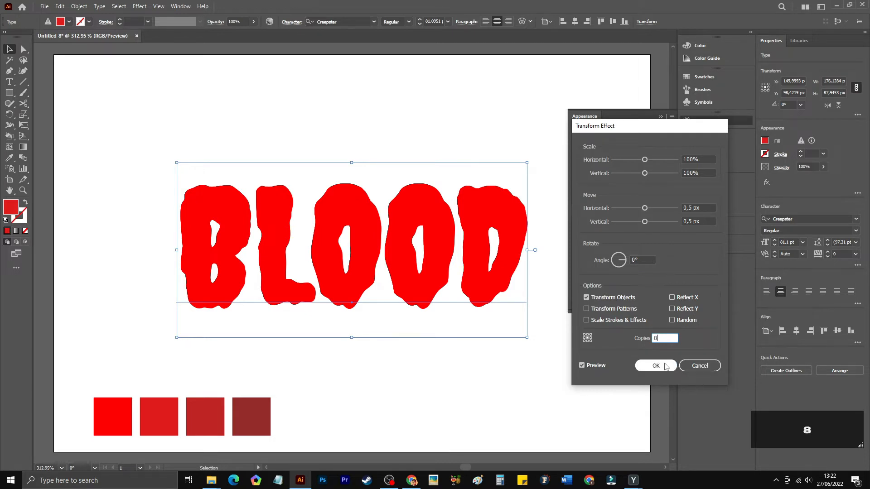
{"action": "left_click", "coordinate": [665, 365]}
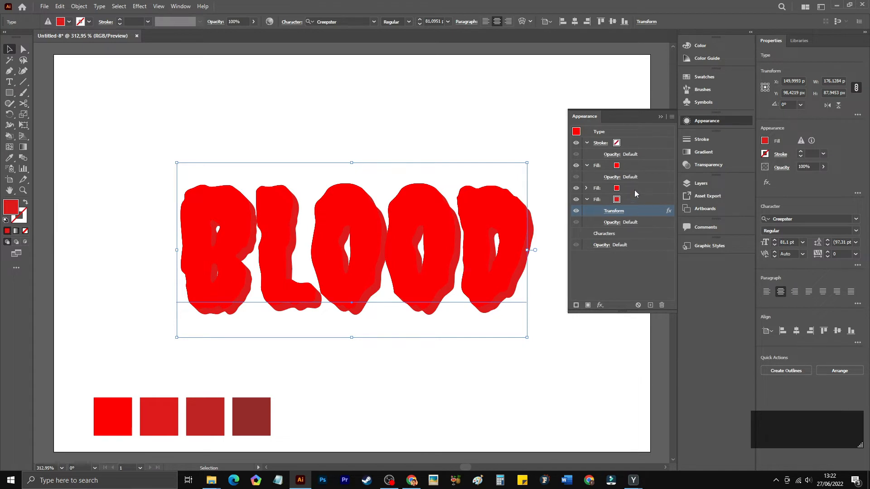
Apply the white-to-black linear gradient to the middle fill of the BLOOD text.
{"action": "left_click", "coordinate": [633, 188]}
{"action": "left_click", "coordinate": [587, 199]}
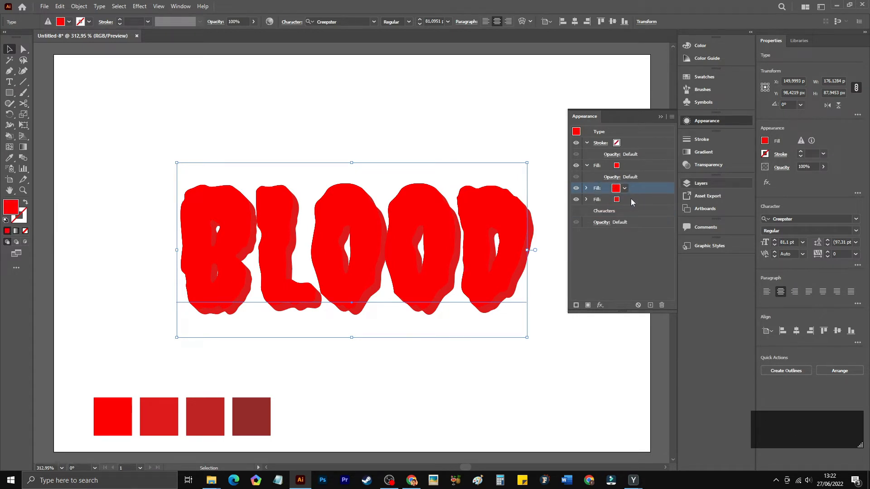
{"action": "left_click", "coordinate": [705, 153]}
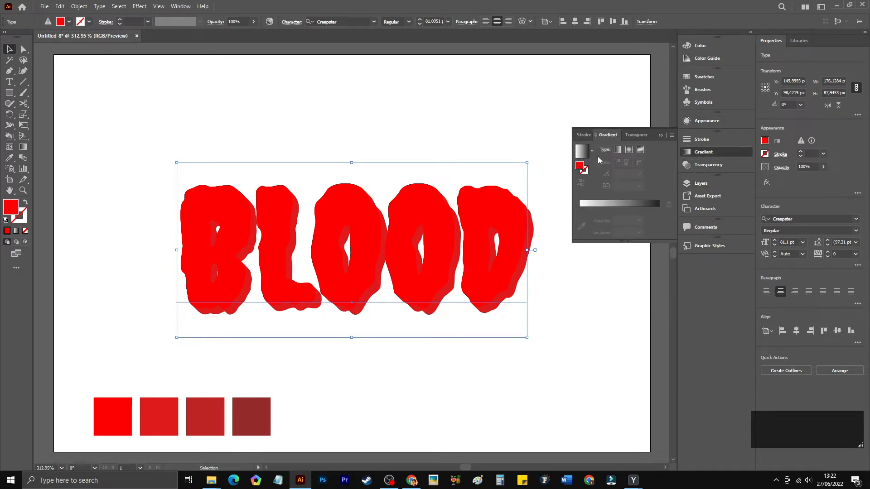
{"action": "left_click", "coordinate": [585, 154]}
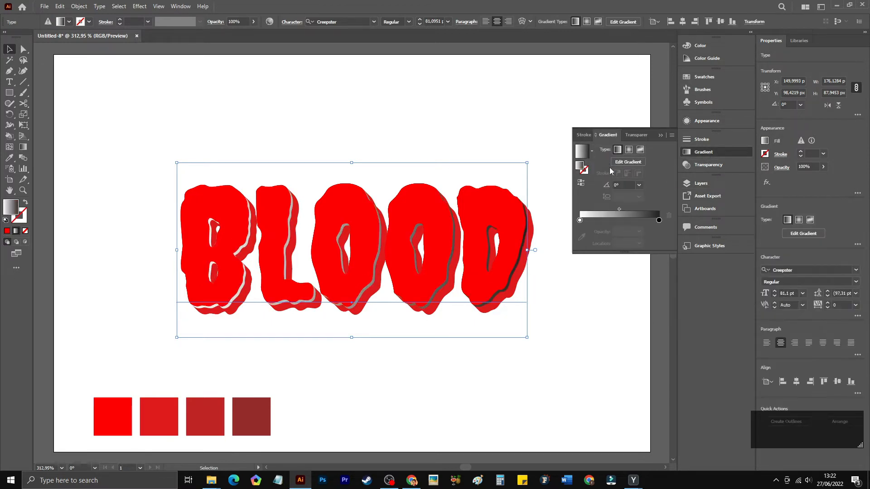
Add a color stop in the middle of the gradient and set its location to 50%.
{"action": "left_click", "coordinate": [619, 221]}
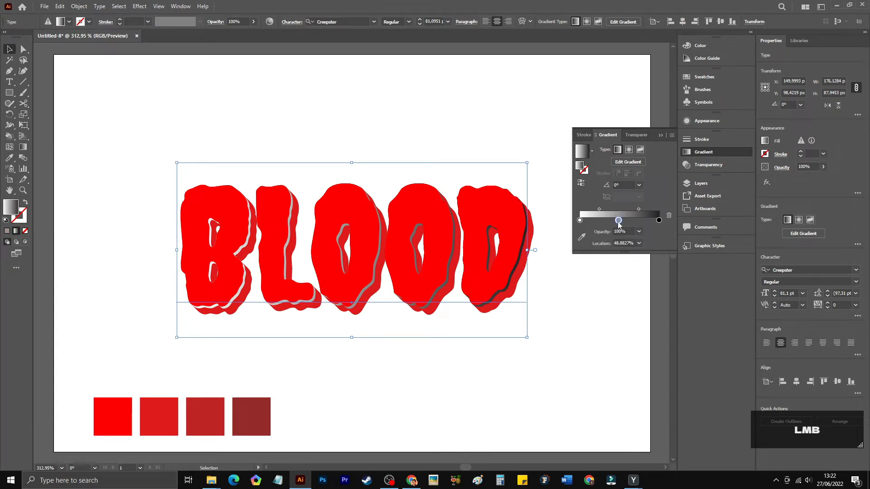
{"action": "left_click", "coordinate": [629, 244]}
{"action": "key", "text": "ctrl+a"}
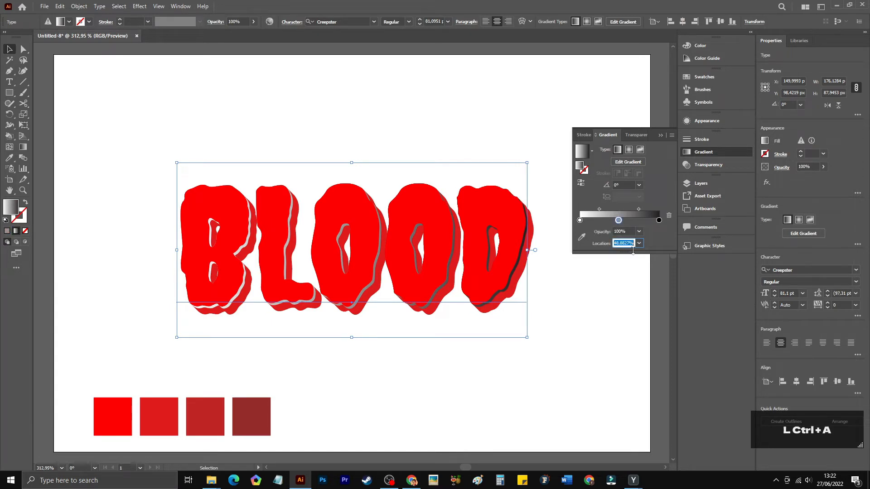
{"action": "type", "text": "50"}
{"action": "key", "text": "Return"}
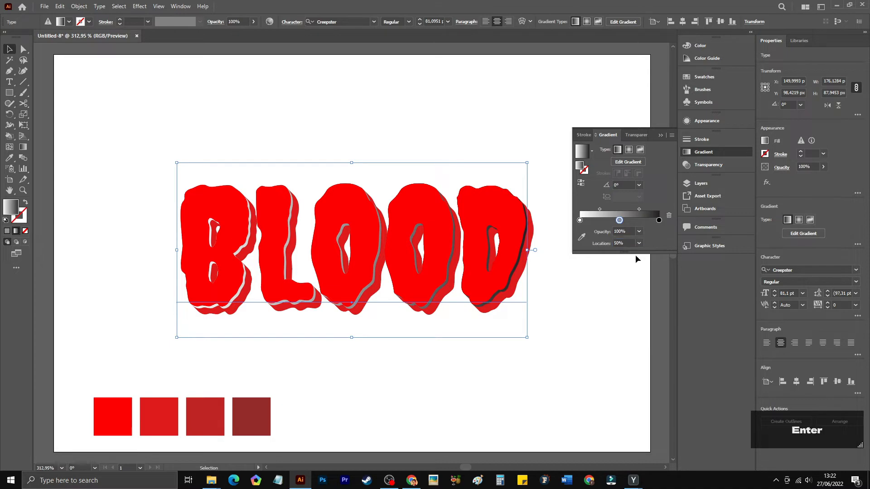
Color both end stops of the gradient by sampling the second red square.
{"action": "left_click", "coordinate": [659, 221]}
{"action": "left_click", "coordinate": [585, 235]}
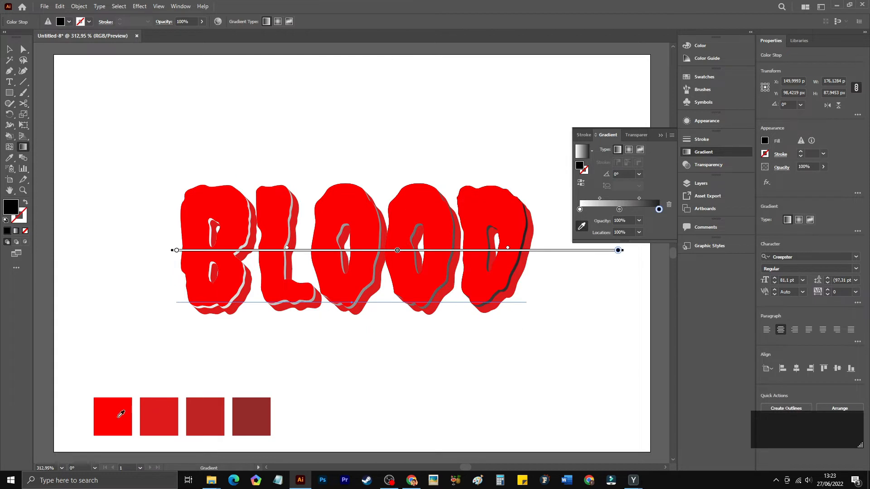
{"action": "left_click", "coordinate": [167, 411]}
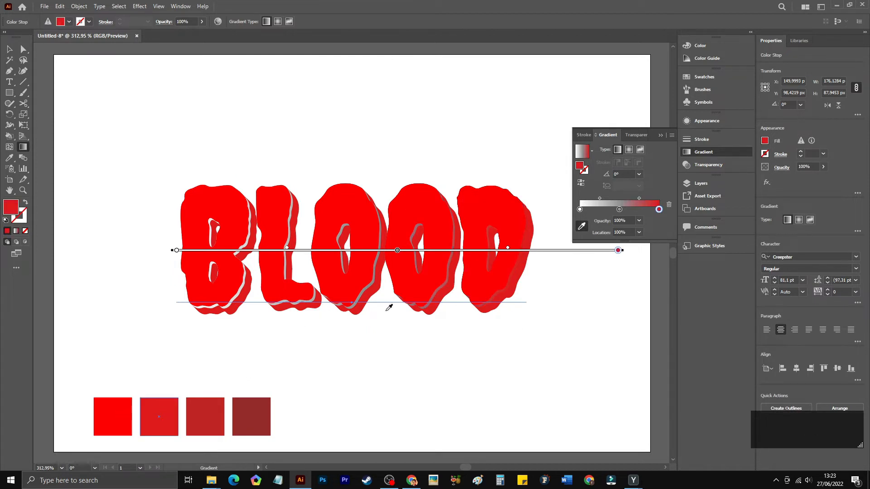
{"action": "left_click", "coordinate": [581, 209]}
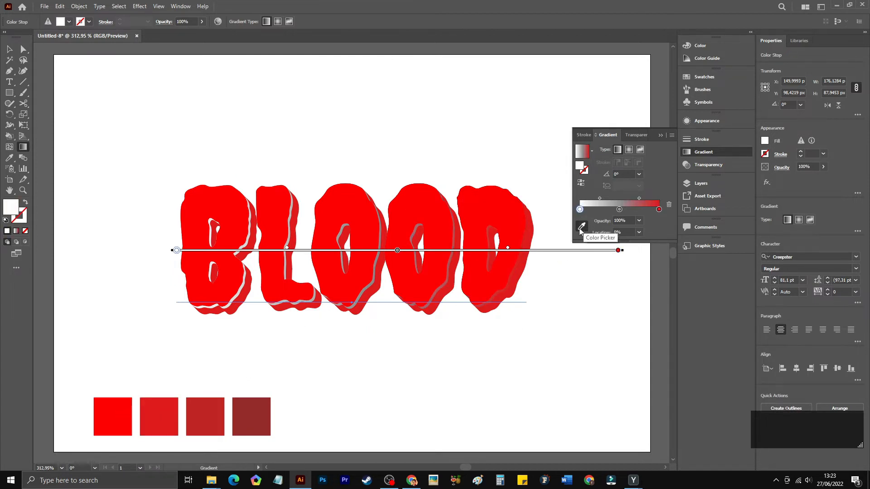
{"action": "left_click", "coordinate": [167, 417]}
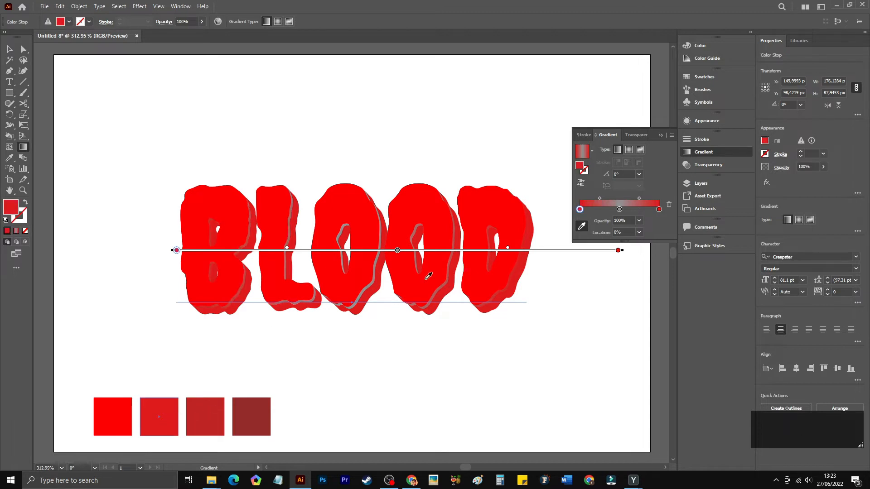
Color the gradient's middle stop white and set the gradient angle to 90°.
{"action": "left_click", "coordinate": [620, 210]}
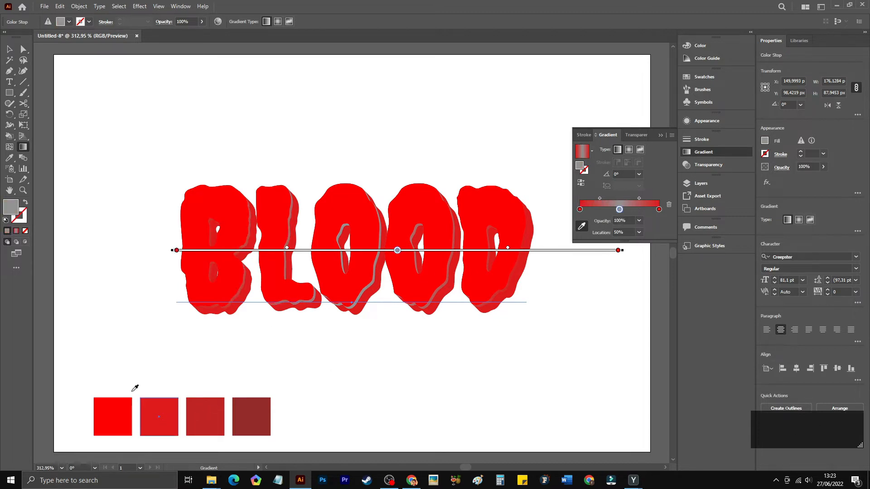
{"action": "double_click", "coordinate": [619, 210]}
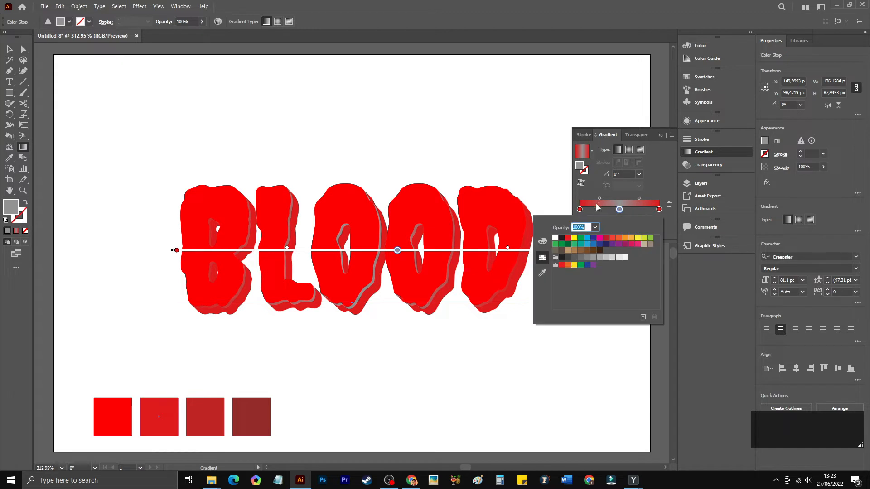
{"action": "left_click", "coordinate": [555, 238]}
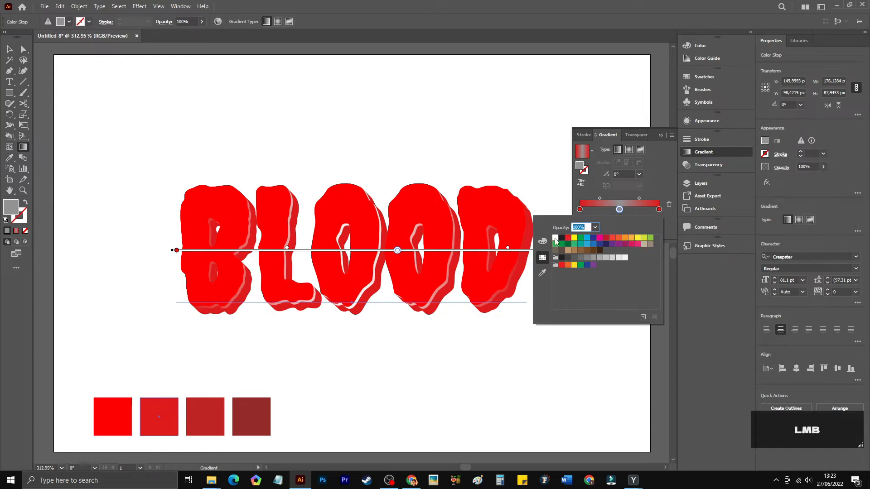
{"action": "left_click", "coordinate": [619, 210]}
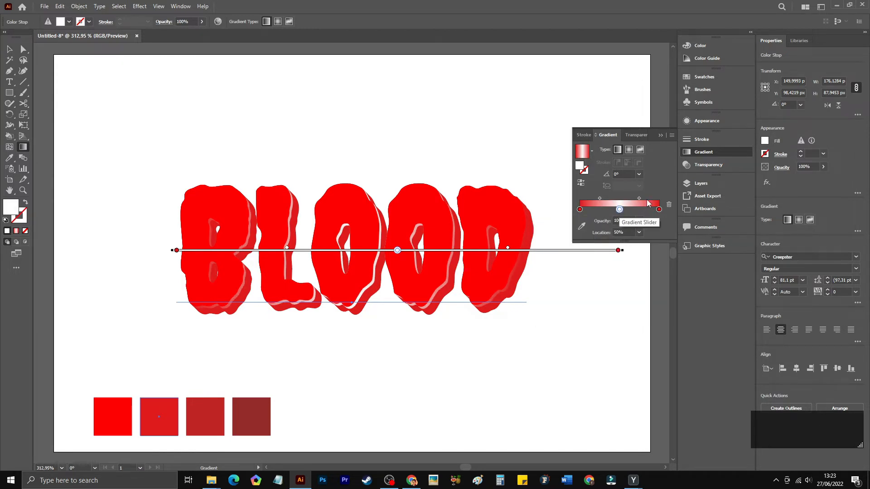
{"action": "left_click", "coordinate": [638, 174]}
{"action": "left_click", "coordinate": [651, 225]}
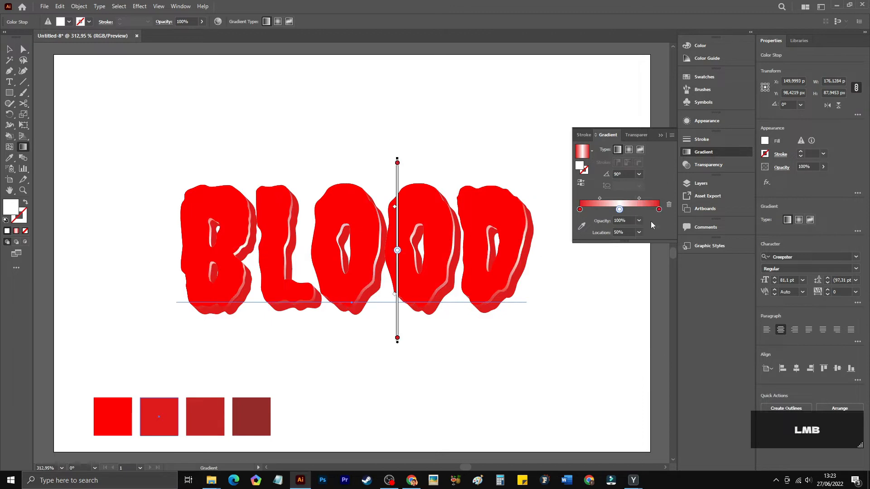
Set the opacity of the gradient's white middle stop to 75%.
{"action": "left_click", "coordinate": [636, 135]}
{"action": "left_click", "coordinate": [634, 149]}
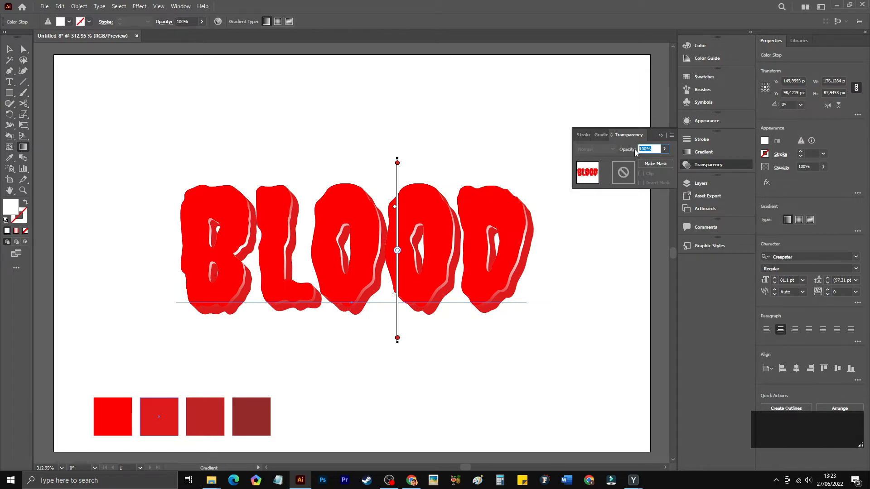
{"action": "type", "text": "75"}
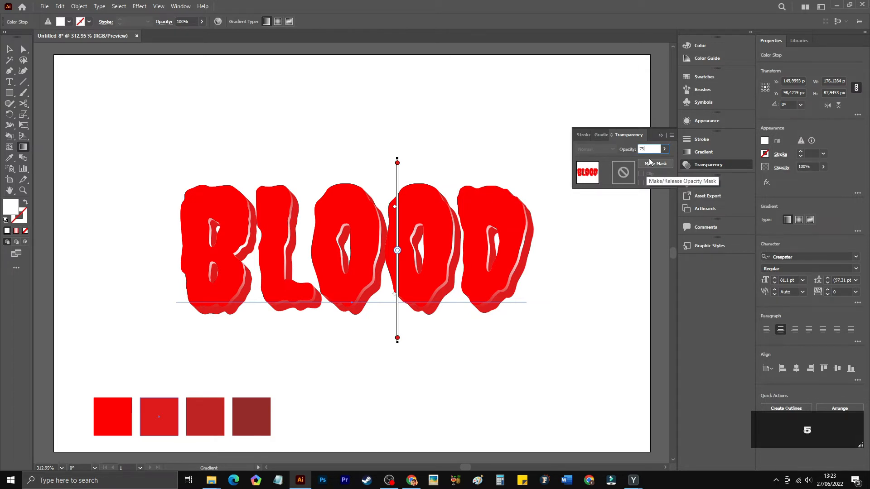
{"action": "left_click", "coordinate": [649, 147]}
{"action": "key", "text": "Return"}
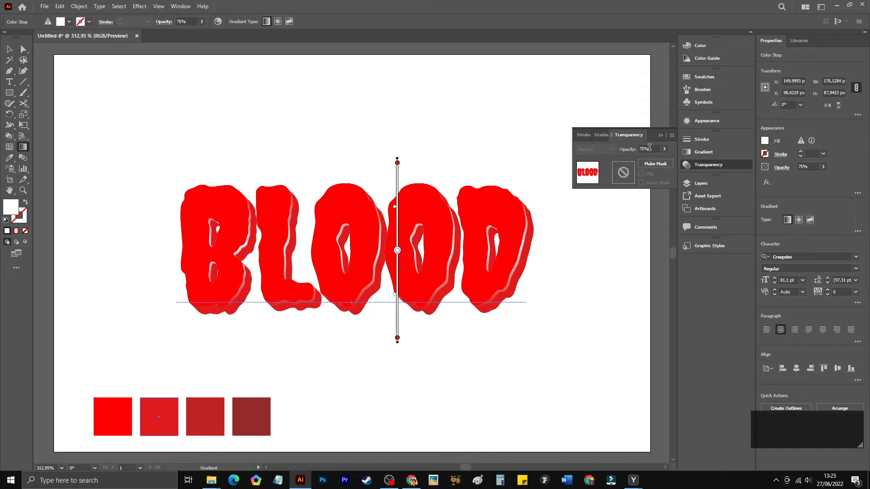
{"action": "left_click", "coordinate": [602, 135]}
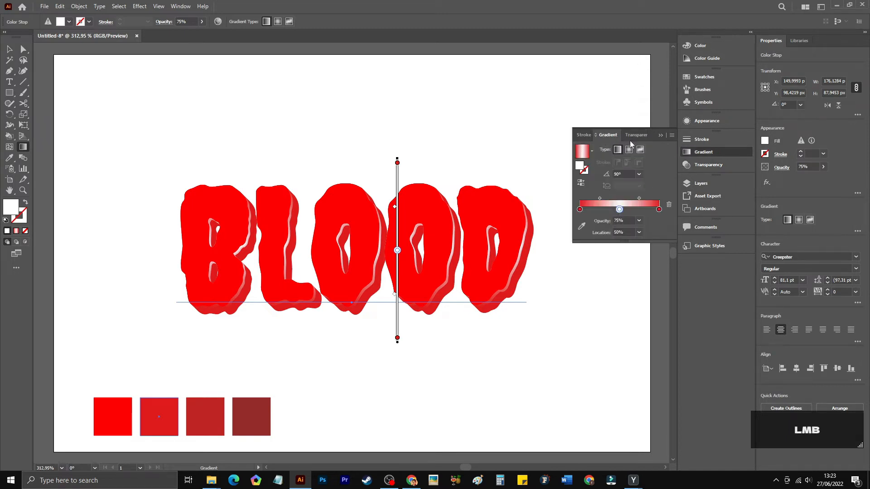
{"action": "left_click", "coordinate": [659, 136]}
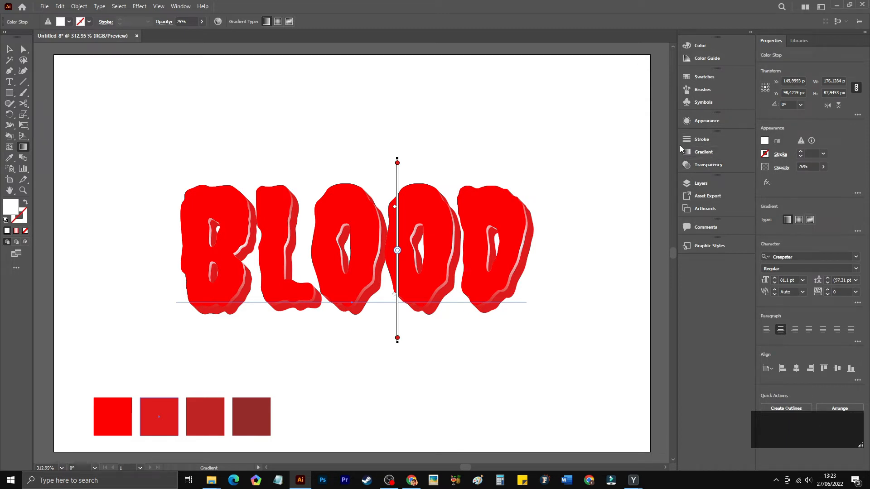
Color the bottom fill of the BLOOD text by sampling the second red square.
{"action": "left_click", "coordinate": [706, 120]}
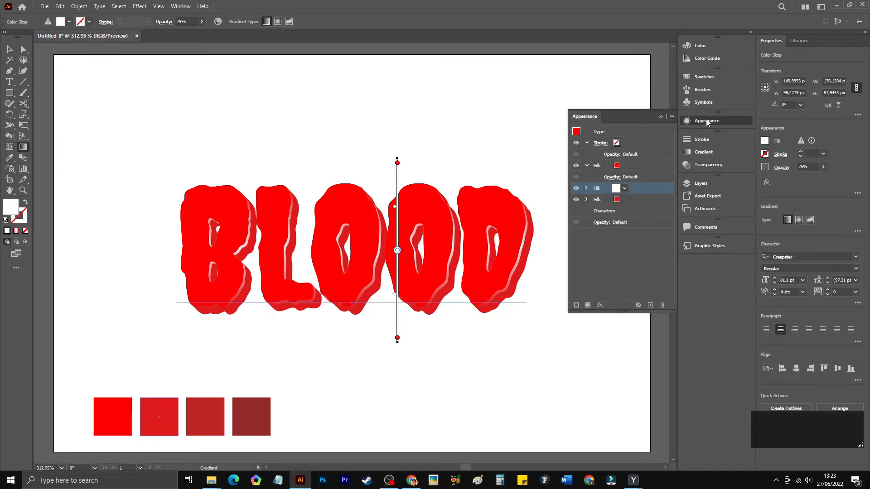
{"action": "left_click", "coordinate": [635, 200]}
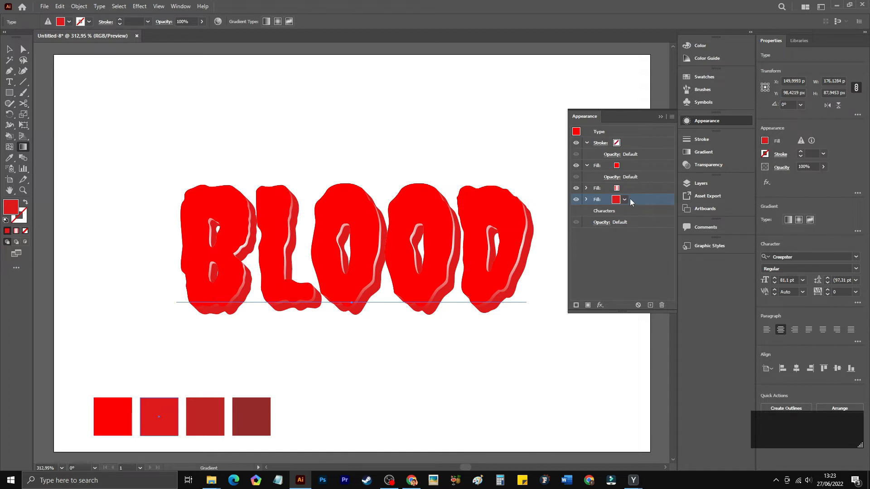
{"action": "left_click", "coordinate": [630, 200]}
{"action": "left_click", "coordinate": [9, 158]}
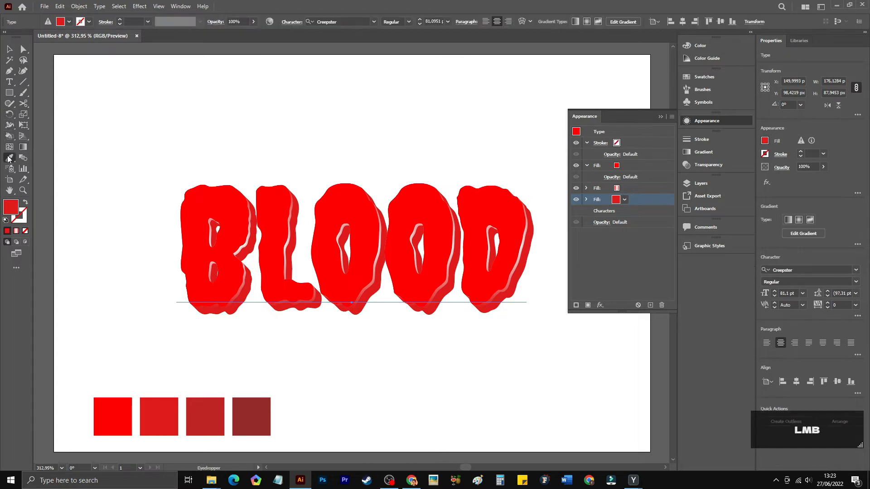
{"action": "left_click", "coordinate": [154, 412]}
{"action": "left_click", "coordinate": [156, 410]}
{"action": "left_click", "coordinate": [9, 49]}
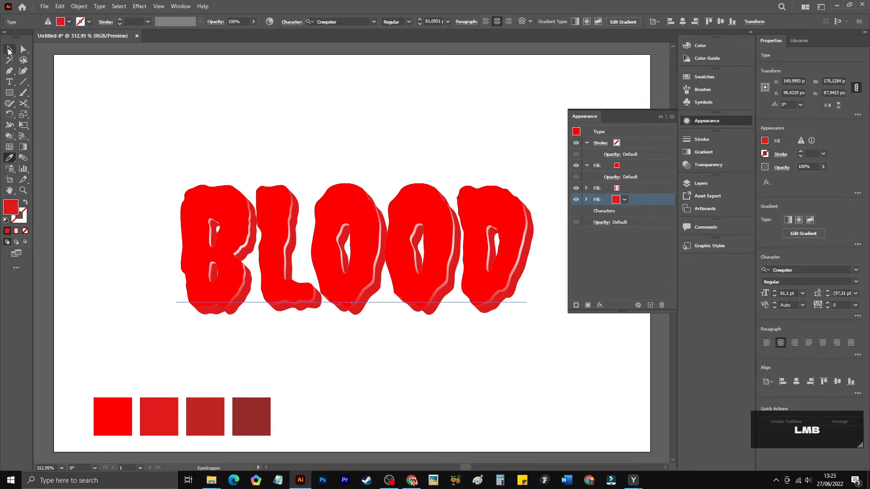
Duplicate the bottom fill of the BLOOD text and color the lowest copy black.
{"action": "left_click", "coordinate": [654, 199]}
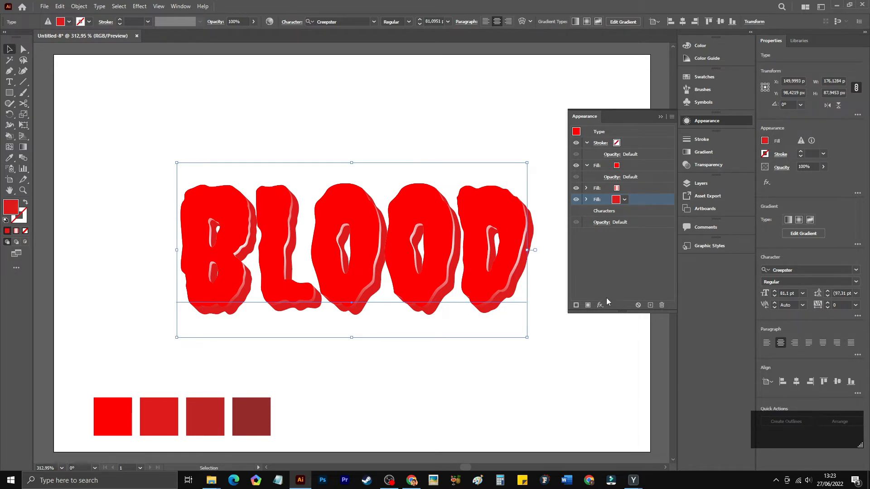
{"action": "left_click", "coordinate": [650, 305]}
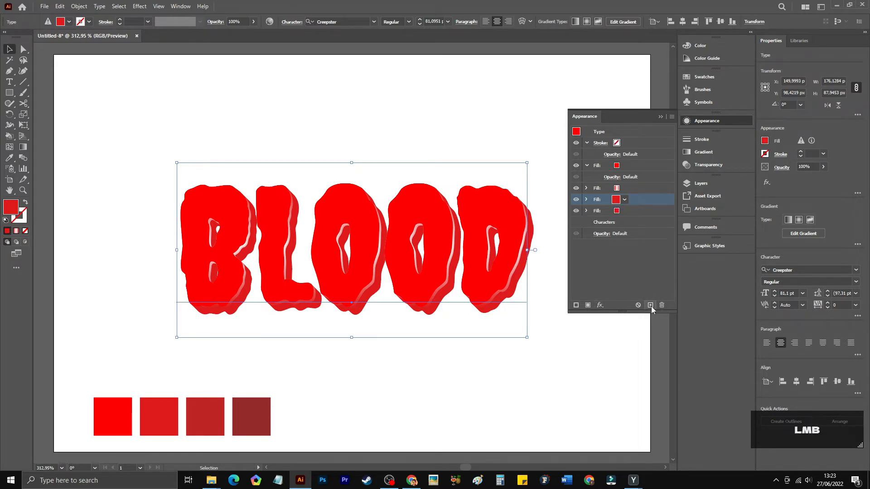
{"action": "left_click", "coordinate": [629, 210]}
{"action": "left_click", "coordinate": [625, 211]}
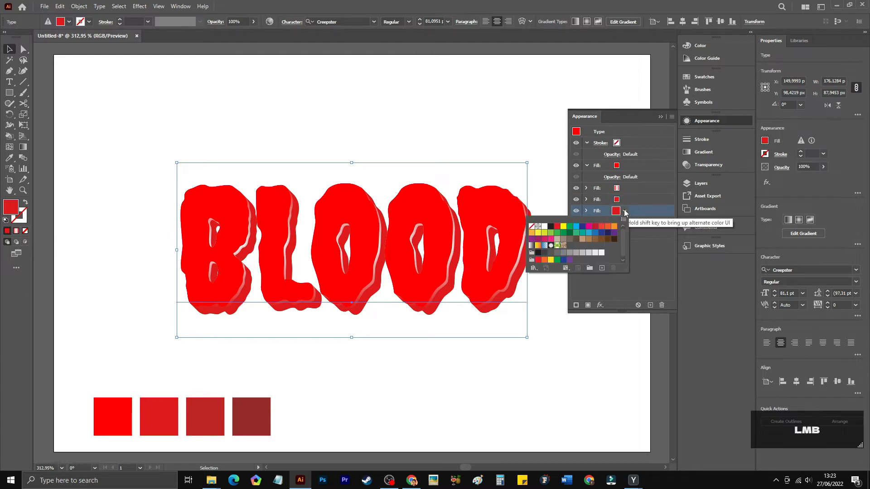
{"action": "left_click", "coordinate": [551, 226]}
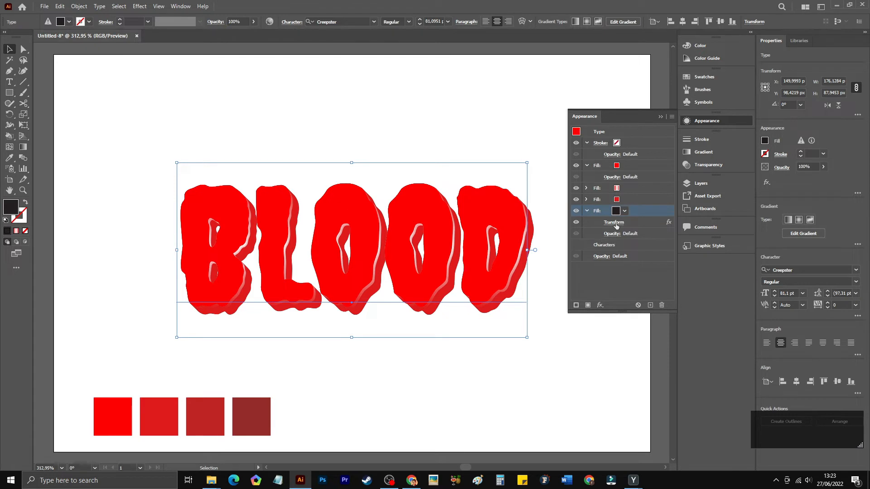
Set the black fill's Transform effect to 10 copies.
{"action": "key", "text": "ctrl+alt+shift+e"}
{"action": "left_click_drag", "start_coordinate": [659, 342], "coordinate": [647, 339]}
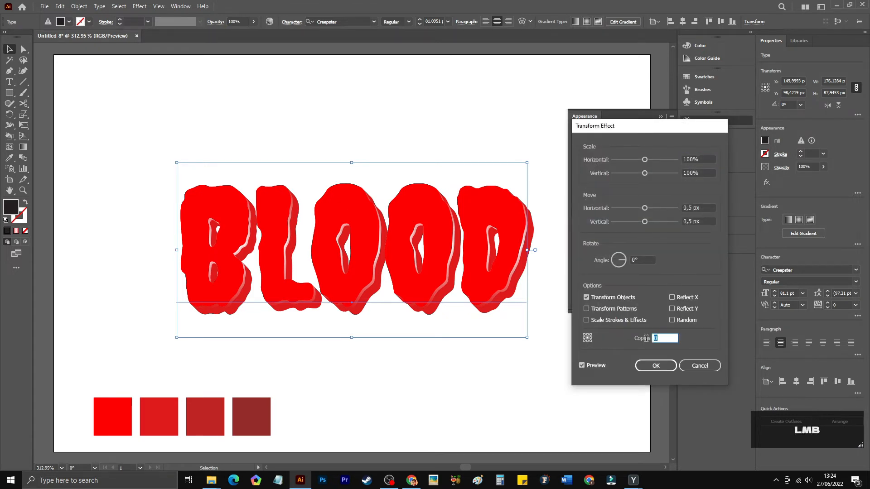
{"action": "type", "text": "5"}
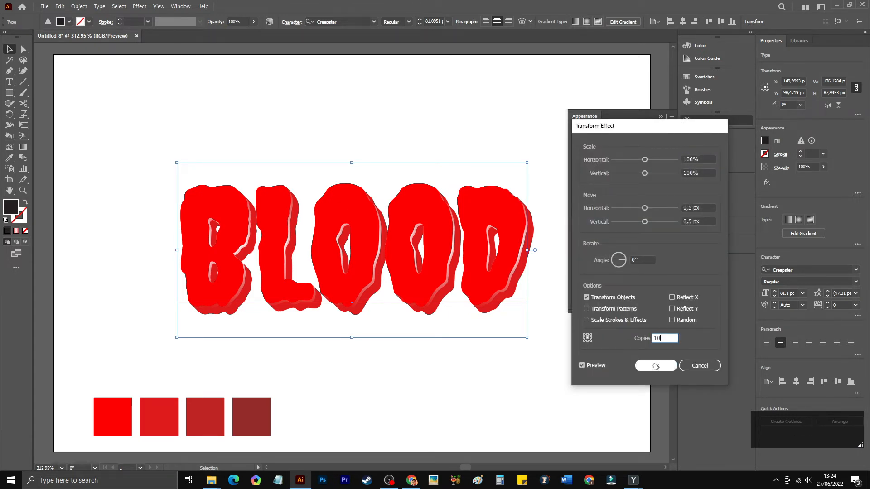
{"action": "left_click", "coordinate": [655, 365]}
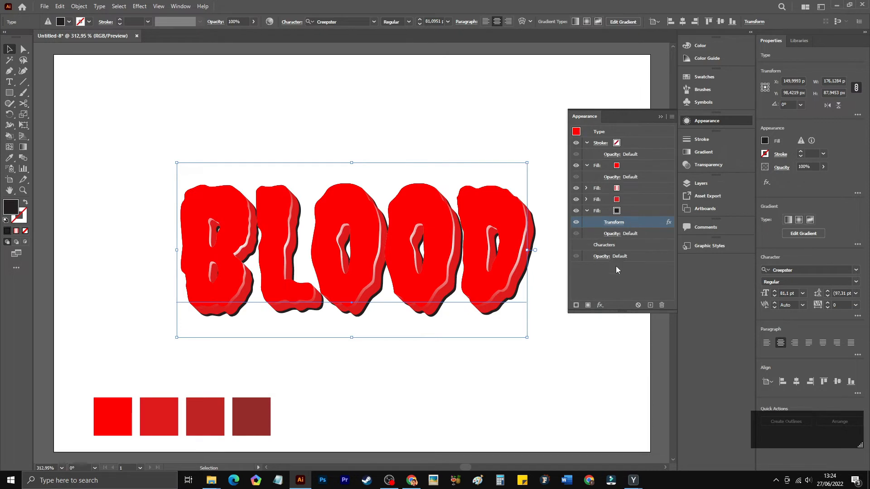
Apply a Gaussian Blur with a 3-pixel radius to the black fill.
{"action": "left_click", "coordinate": [629, 209]}
{"action": "left_click", "coordinate": [601, 305]}
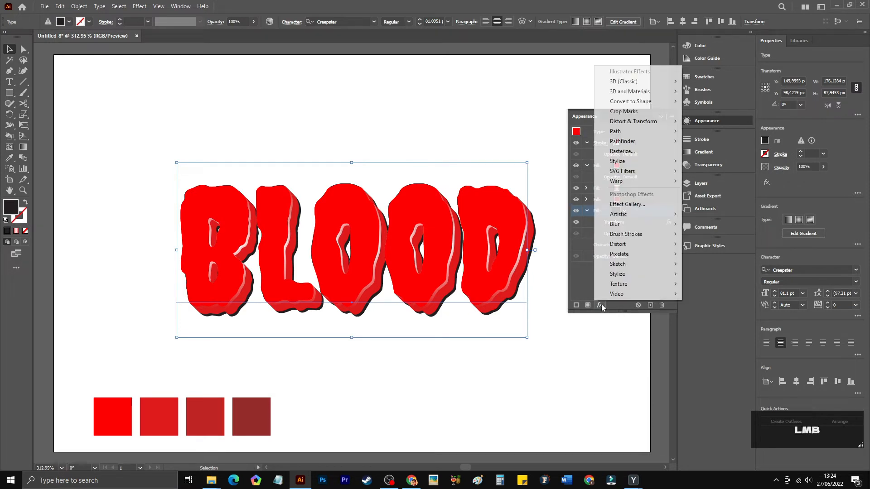
{"action": "mouse_move", "coordinate": [638, 224]}
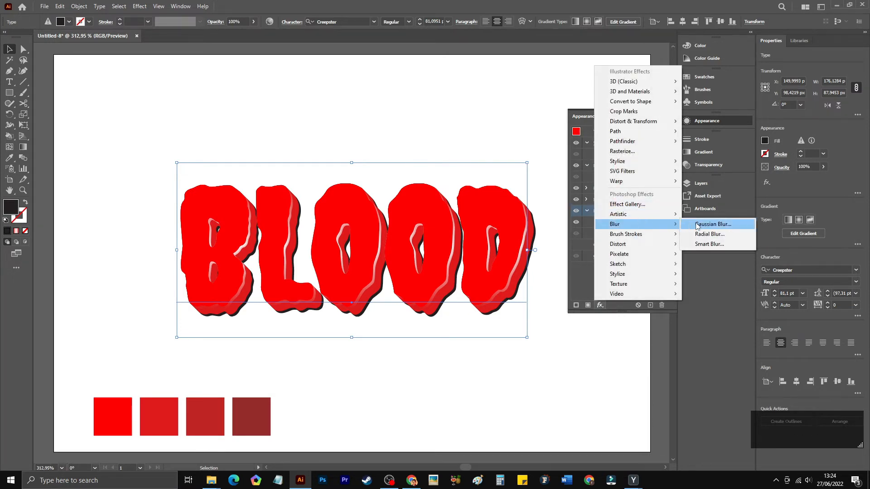
{"action": "left_click", "coordinate": [715, 224]}
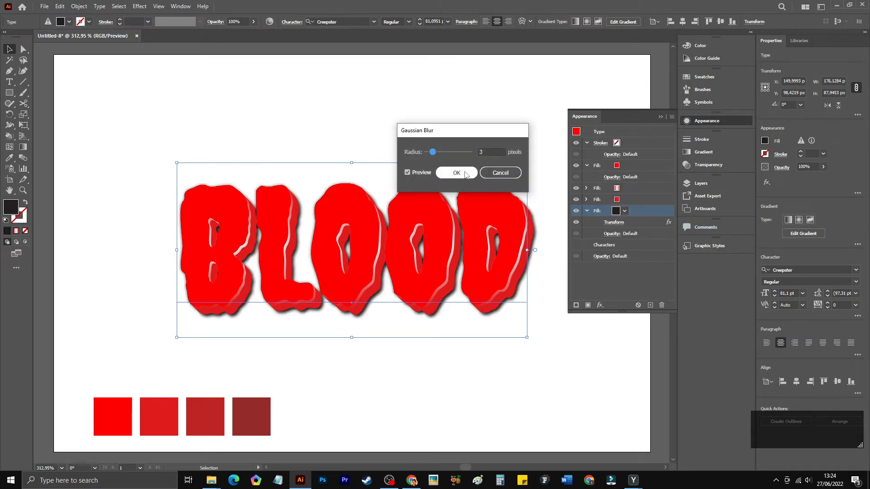
{"action": "double_click", "coordinate": [486, 153]}
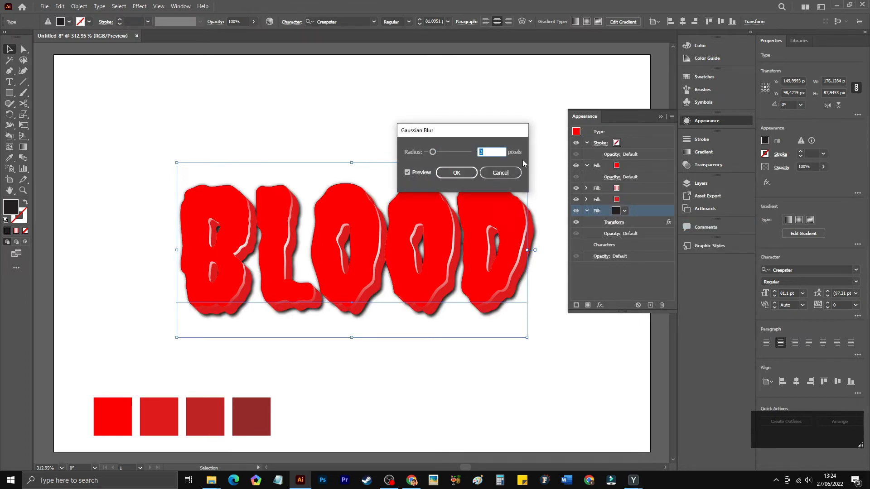
{"action": "left_click", "coordinate": [457, 173]}
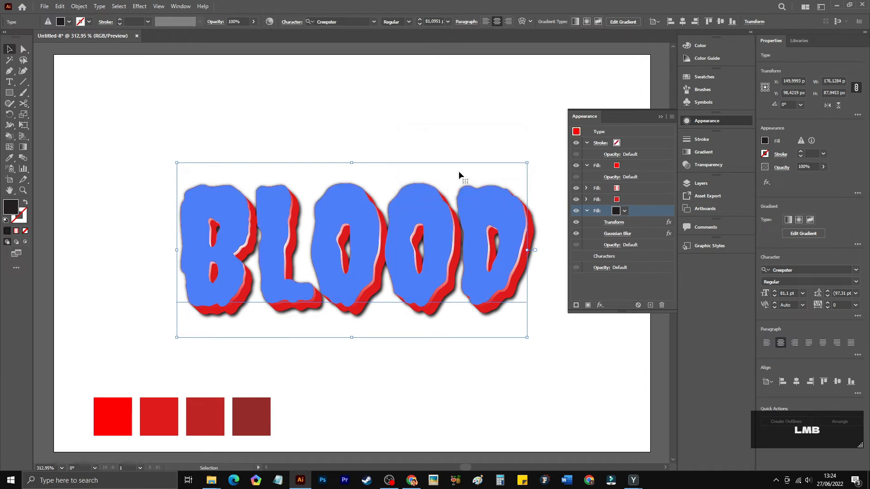
Duplicate the blurred black fill and delete the Gaussian Blur effect from the lower copy.
{"action": "left_click", "coordinate": [586, 211]}
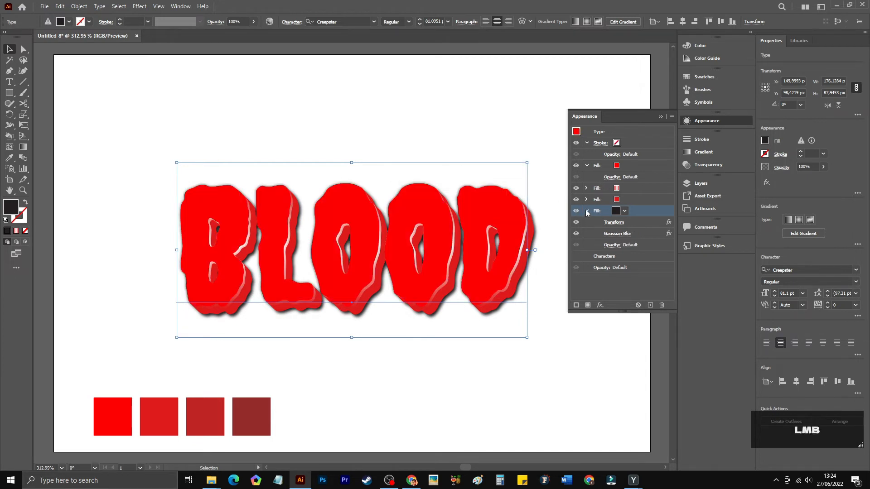
{"action": "left_click", "coordinate": [651, 306]}
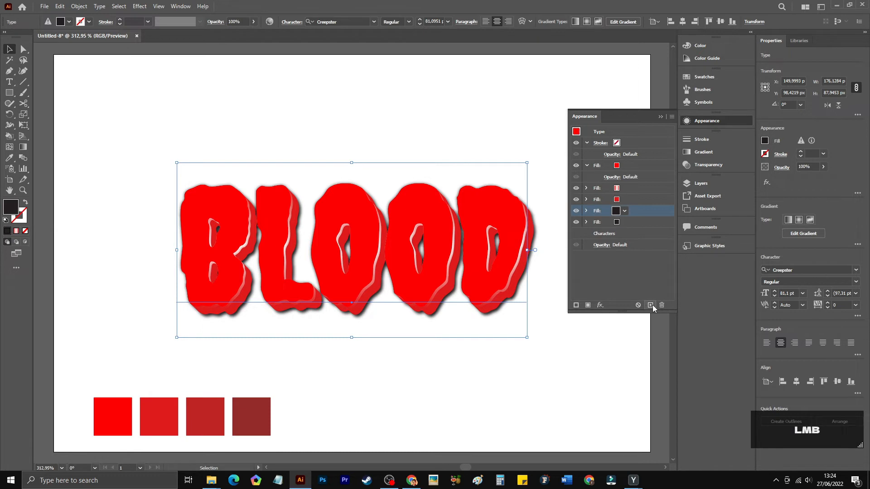
{"action": "left_click", "coordinate": [637, 221]}
{"action": "left_click", "coordinate": [586, 221]}
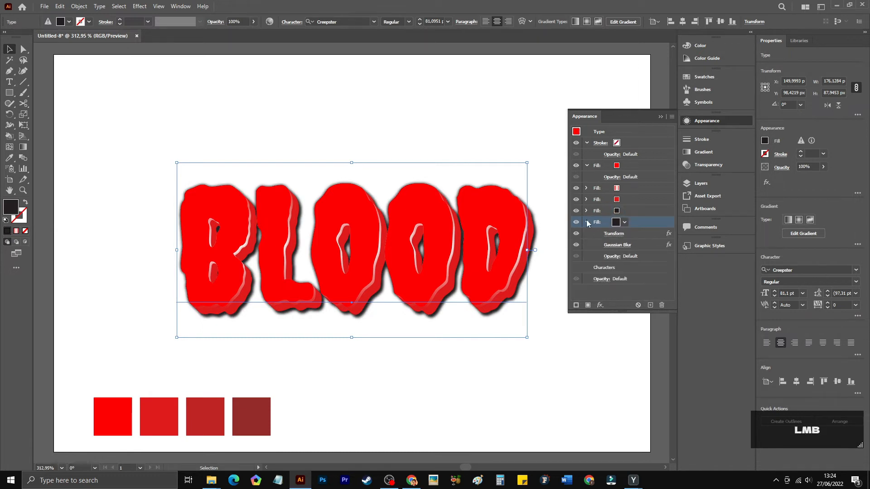
{"action": "left_click", "coordinate": [643, 245]}
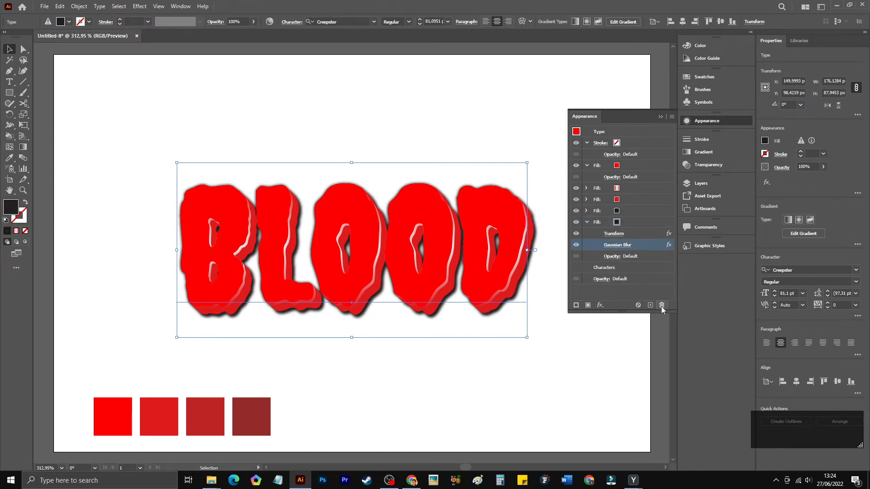
{"action": "left_click", "coordinate": [661, 305]}
Color the bottom fill of the BLOOD text by sampling the third red square.
{"action": "left_click", "coordinate": [636, 234]}
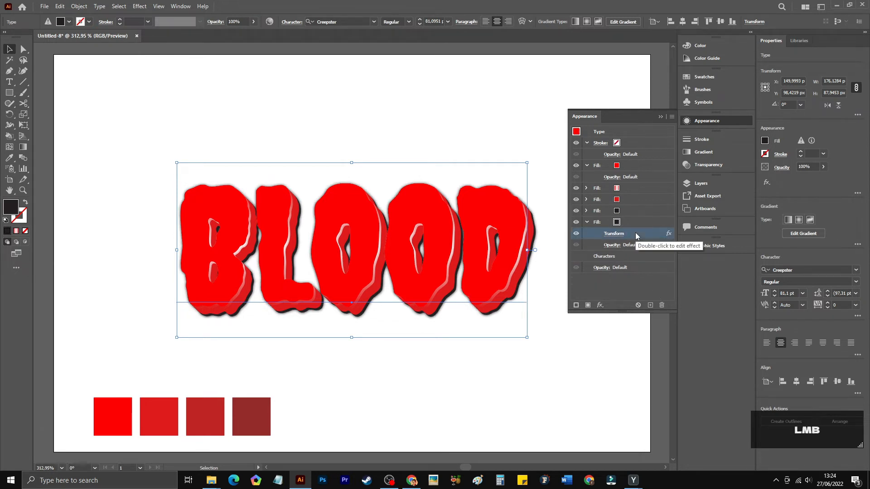
{"action": "left_click", "coordinate": [629, 222]}
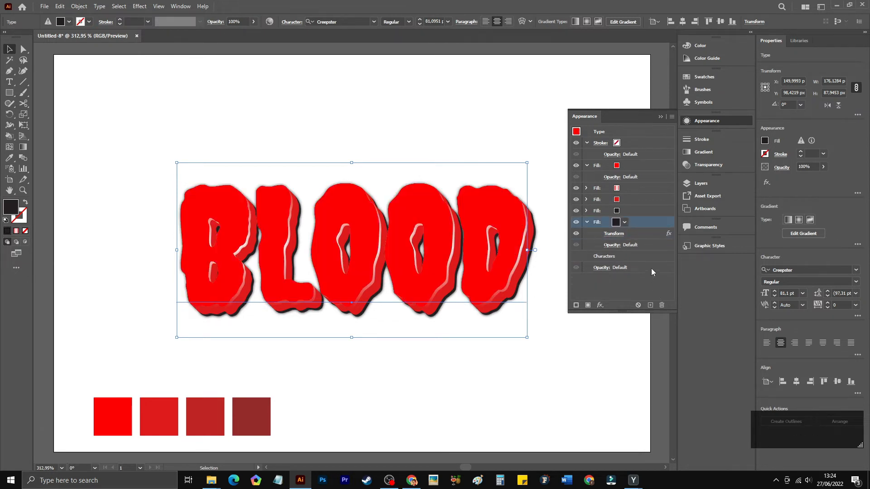
{"action": "left_click", "coordinate": [9, 158]}
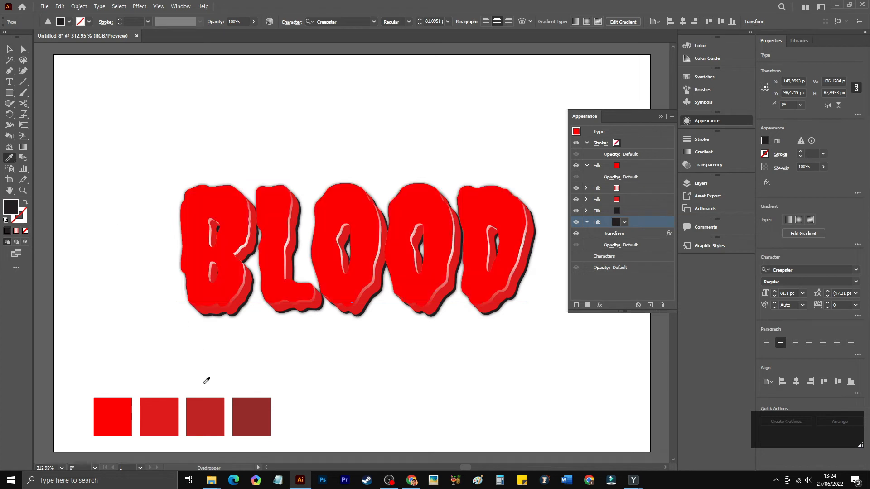
{"action": "left_click", "coordinate": [211, 411]}
{"action": "left_click", "coordinate": [632, 222]}
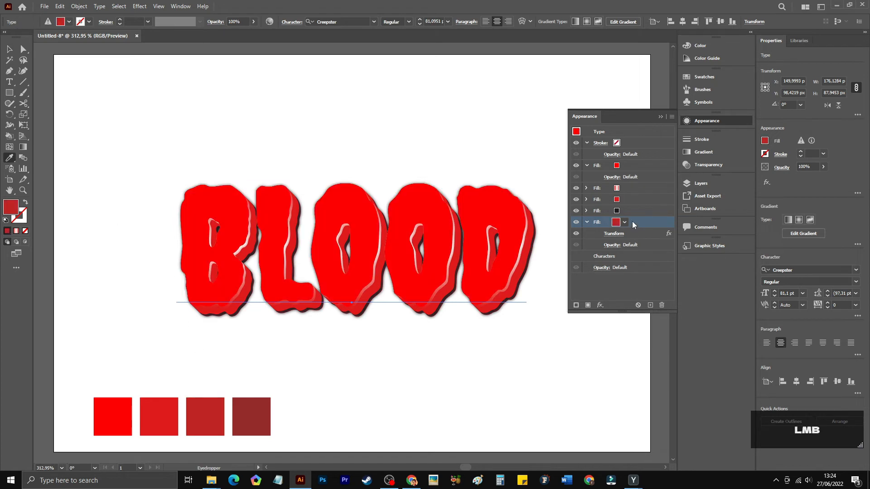
Apply an Offset Path effect to the bottom red fill with an offset of 3 px and miter joins.
{"action": "left_click", "coordinate": [600, 305]}
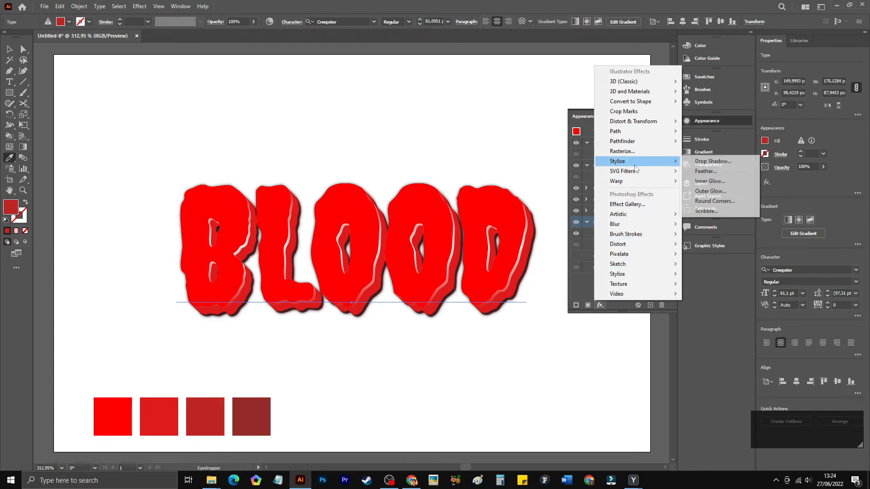
{"action": "mouse_move", "coordinate": [637, 134]}
{"action": "left_click", "coordinate": [698, 131]}
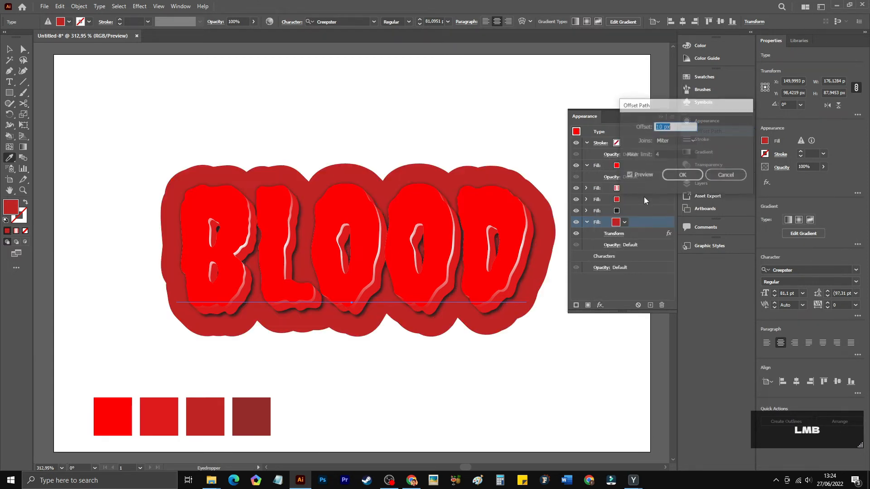
{"action": "type", "text": "5"}
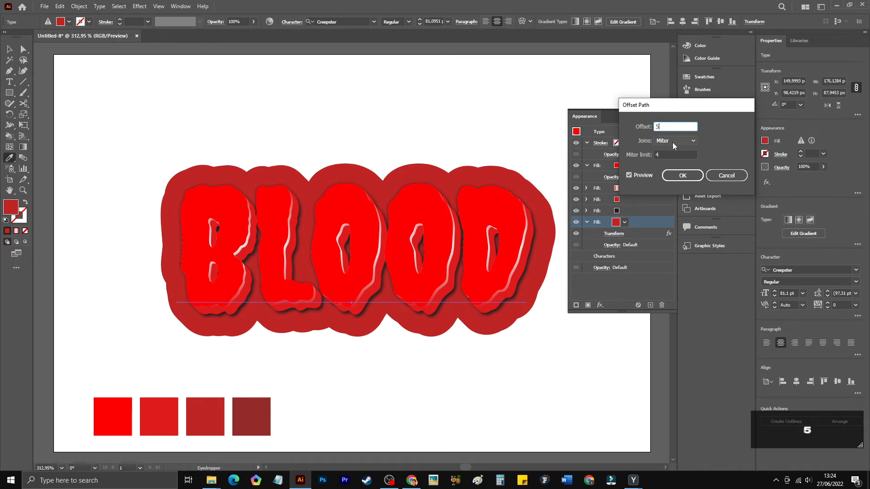
{"action": "left_click", "coordinate": [668, 153]}
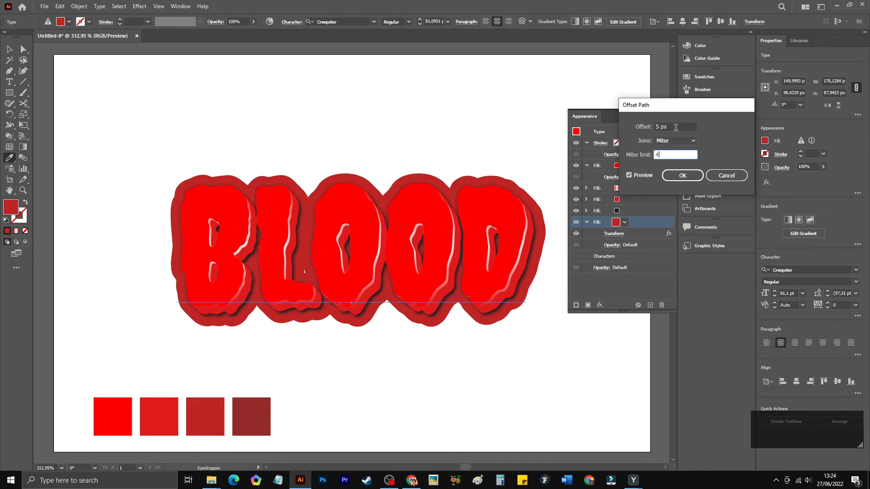
{"action": "key", "text": "Tab"}
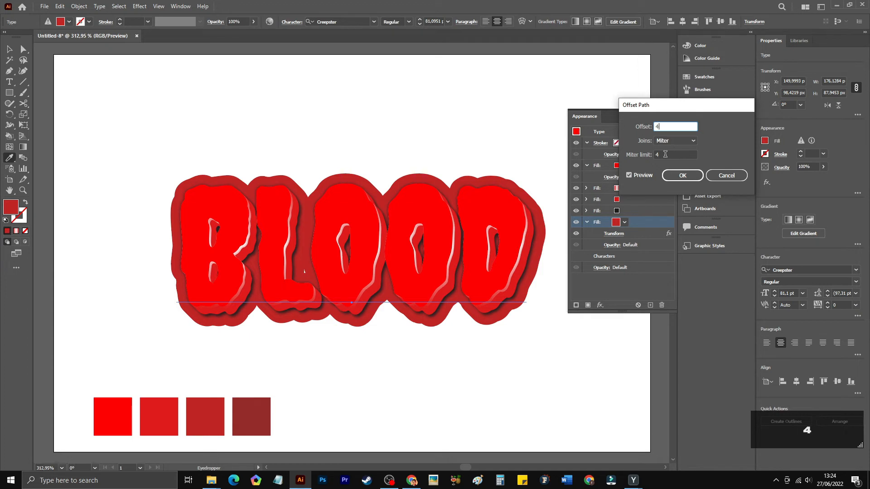
{"action": "type", "text": "4"}
{"action": "left_click", "coordinate": [665, 155]}
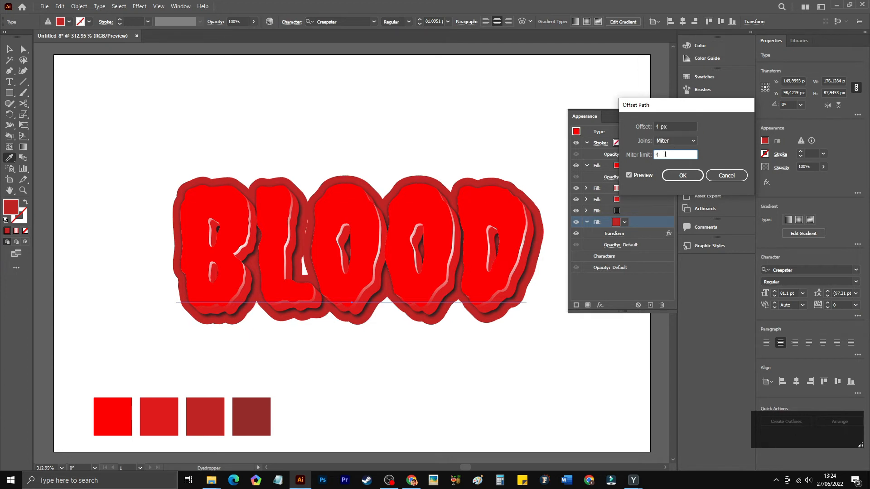
{"action": "left_click", "coordinate": [672, 150]}
{"action": "type", "text": "3"}
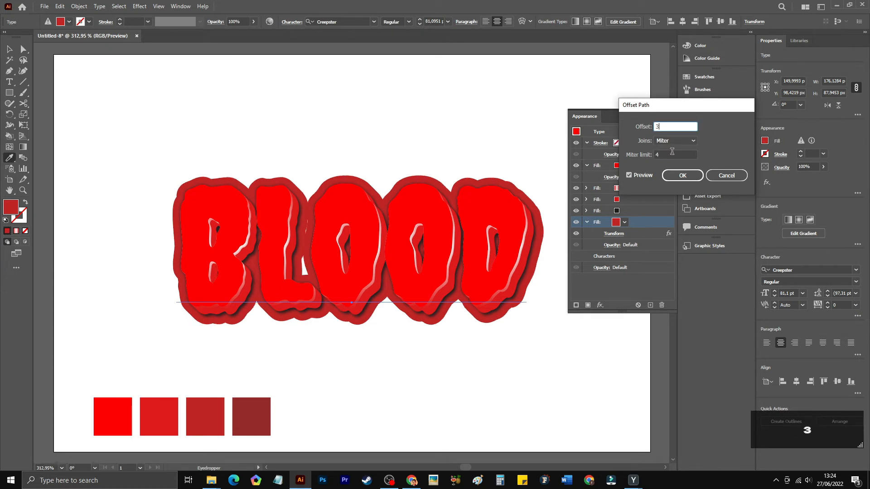
{"action": "left_click", "coordinate": [668, 155]}
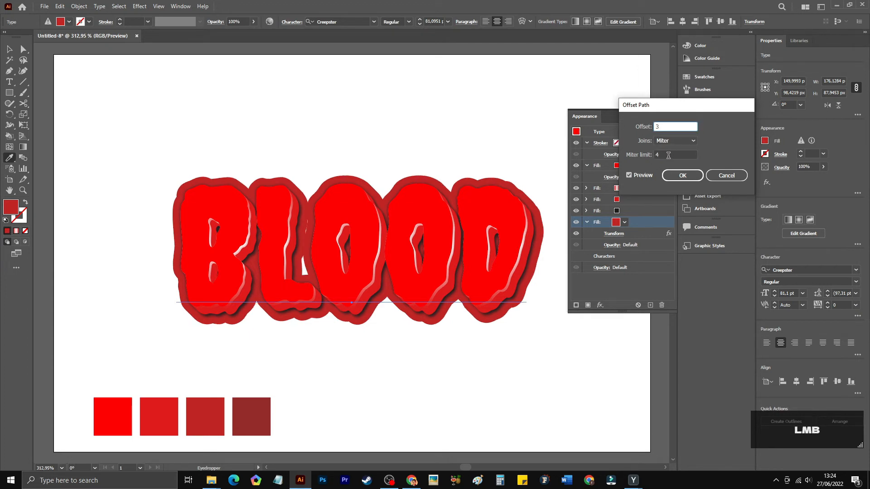
{"action": "left_click", "coordinate": [682, 176]}
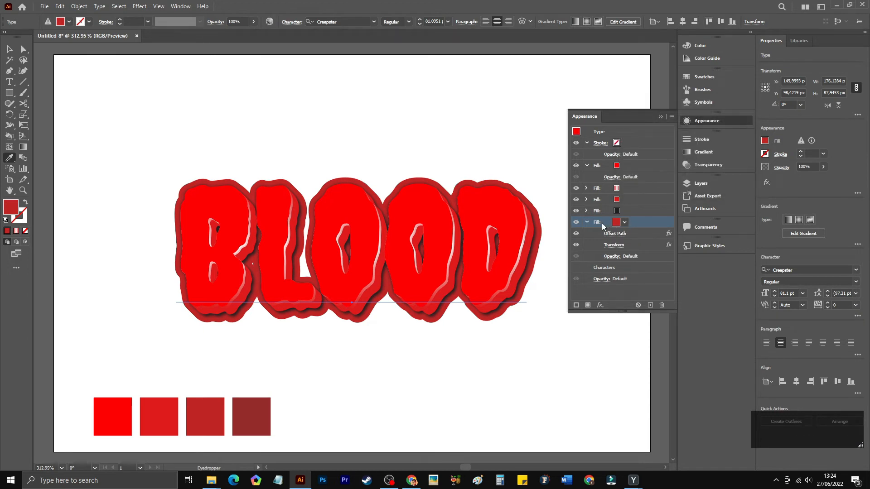
Duplicate the offset red fill and color the lower copy by sampling the fourth, darkest red square.
{"action": "left_click", "coordinate": [586, 222]}
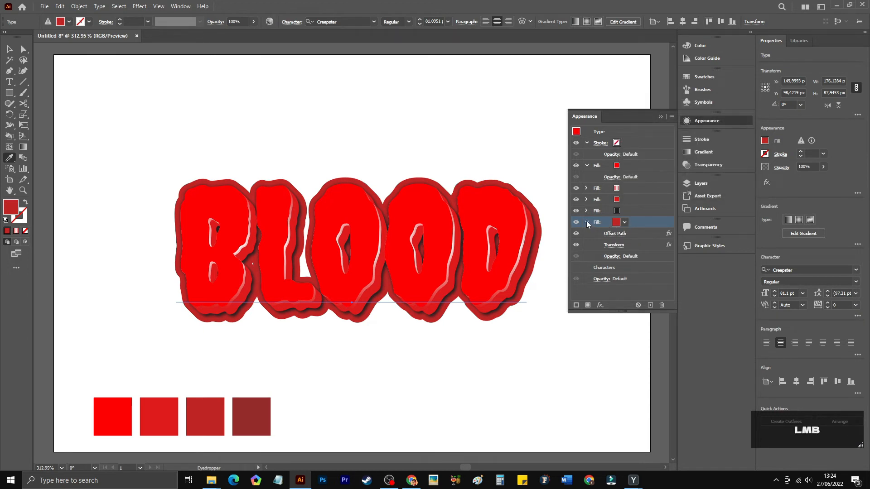
{"action": "left_click", "coordinate": [650, 305]}
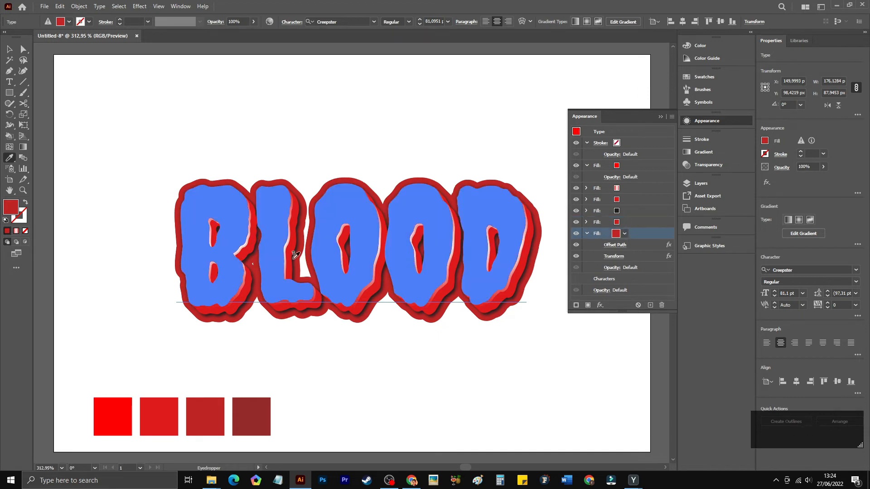
{"action": "left_click", "coordinate": [259, 417]}
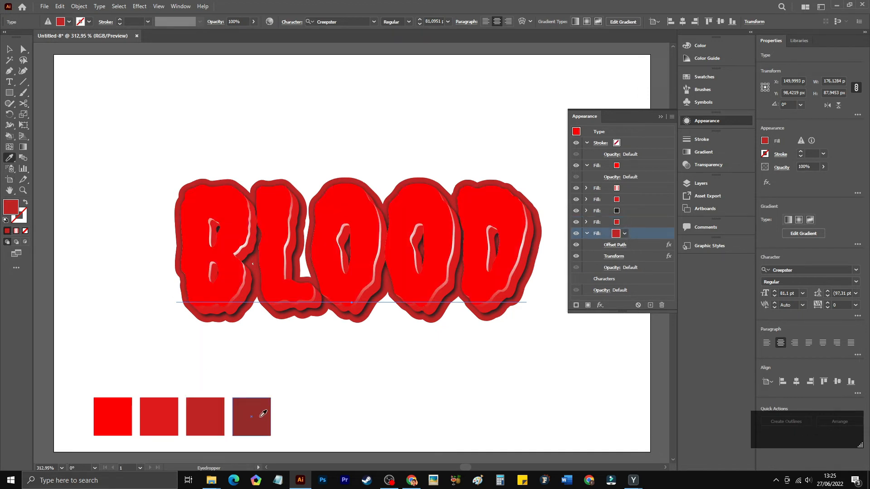
{"action": "left_click", "coordinate": [643, 233]}
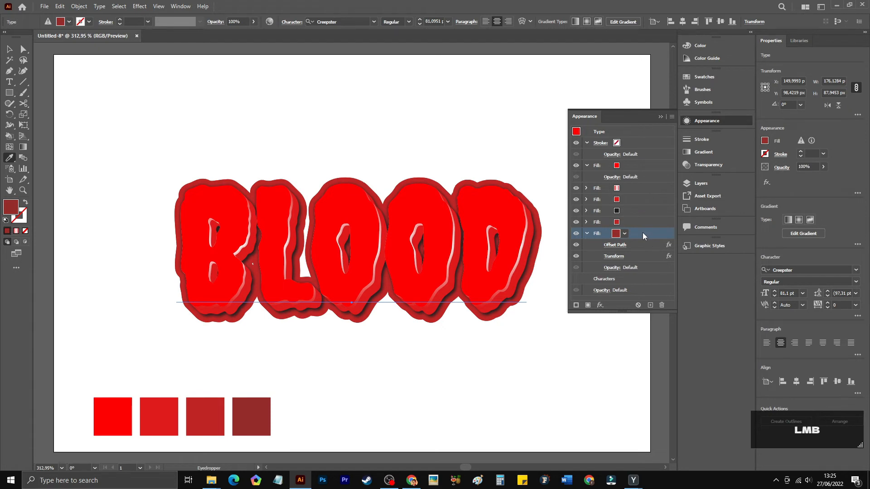
Set the Transform effect of the dark red bottom fill to 14 copies.
{"action": "left_click", "coordinate": [617, 258]}
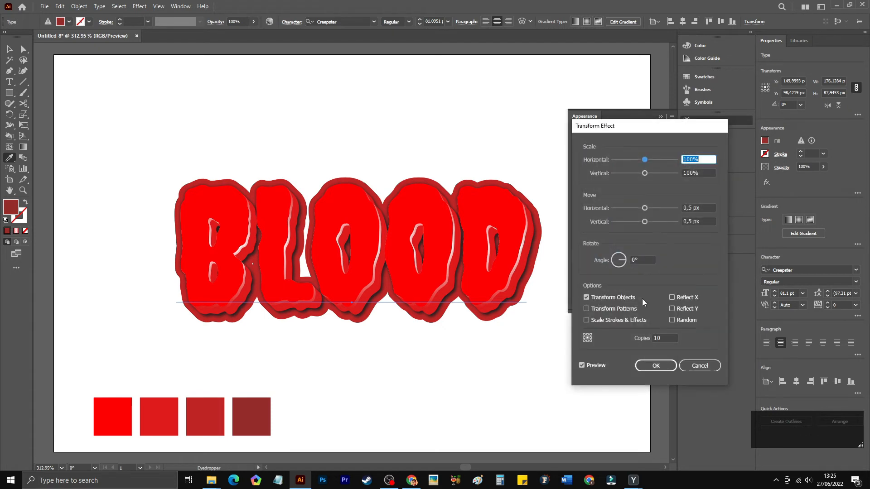
{"action": "left_click_drag", "start_coordinate": [664, 340], "coordinate": [653, 340]}
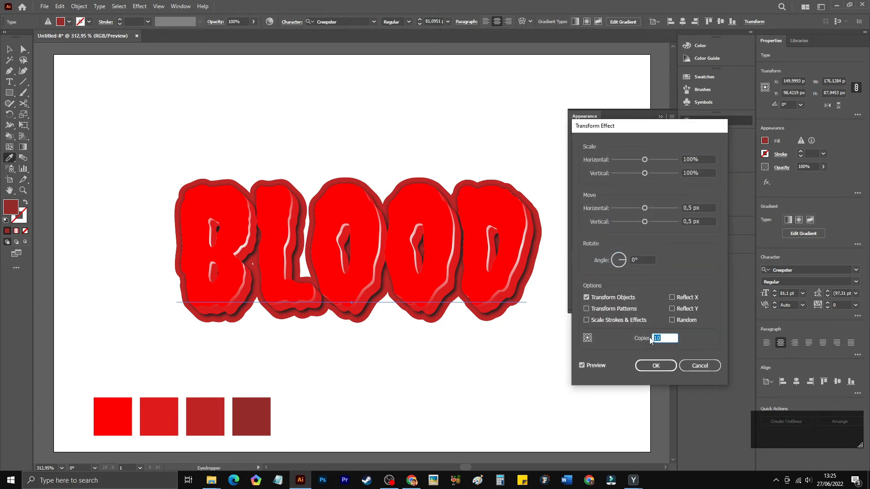
{"action": "type", "text": "14"}
{"action": "key", "text": "Return"}
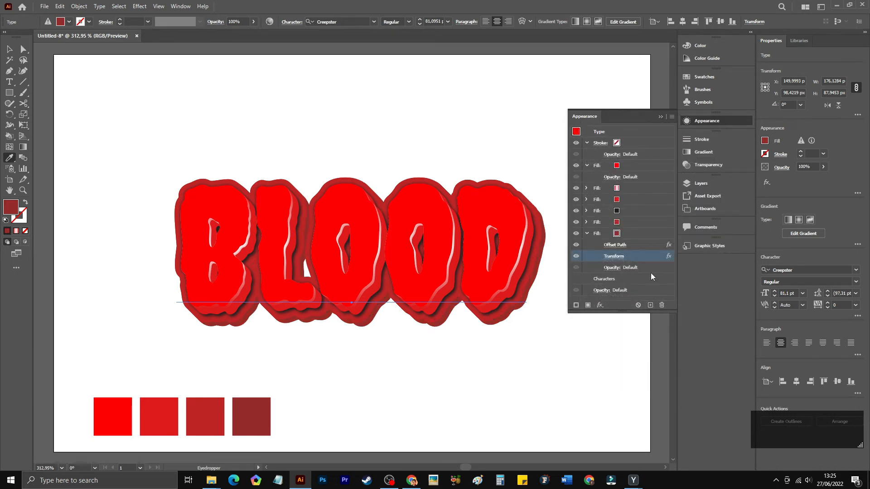
Duplicate the dark red bottom fill and change the lower copy's color to black.
{"action": "left_click", "coordinate": [630, 235]}
{"action": "left_click", "coordinate": [587, 233]}
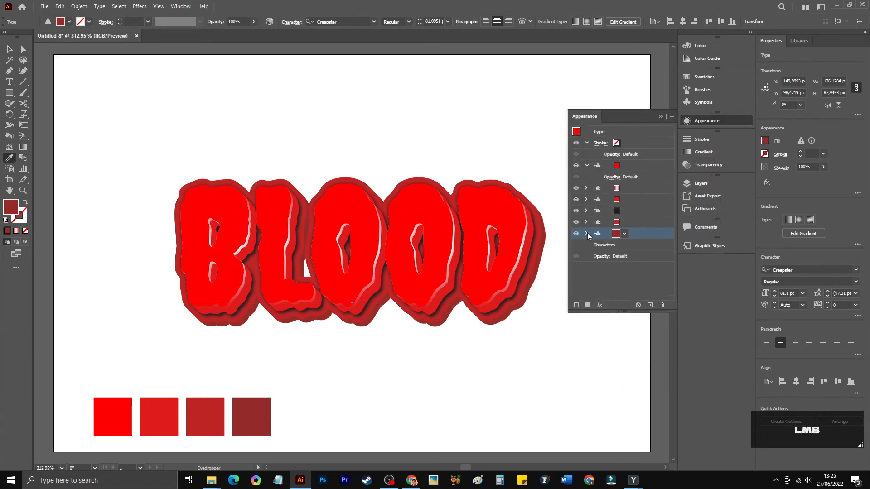
{"action": "left_click", "coordinate": [650, 305]}
{"action": "left_click", "coordinate": [624, 245]}
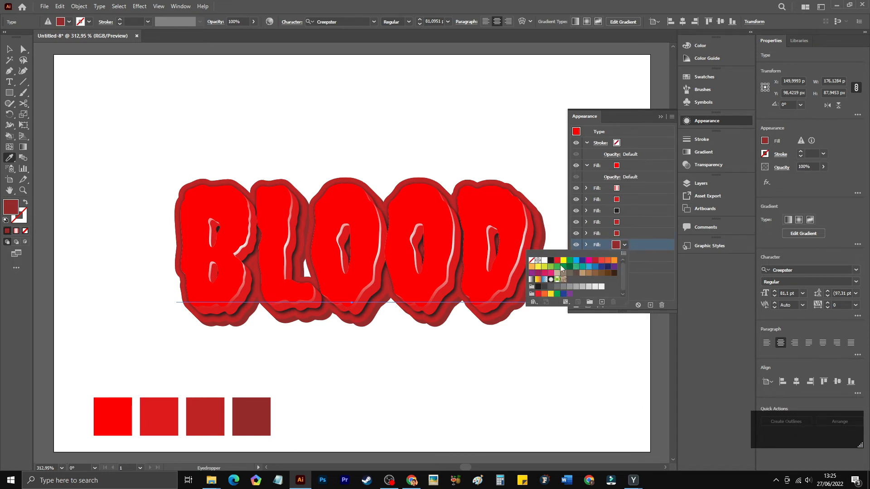
{"action": "left_click", "coordinate": [550, 260]}
{"action": "left_click", "coordinate": [635, 243]}
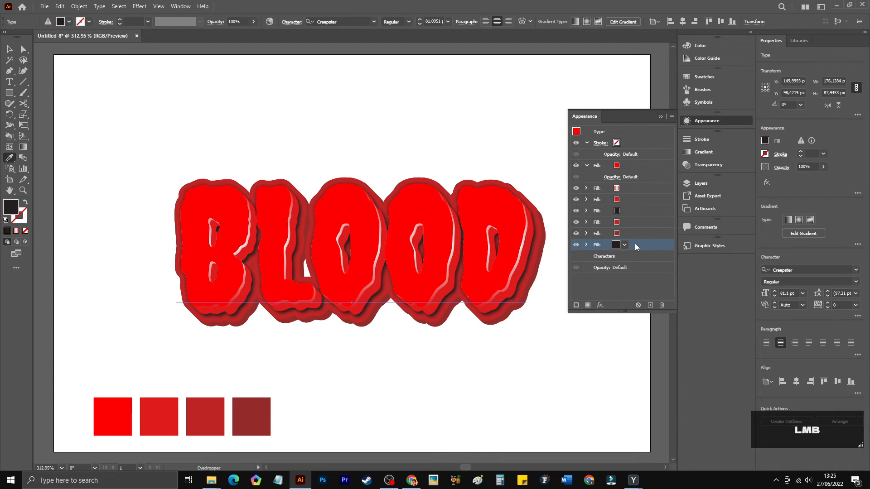
Set the Transform effect of the black bottom fill to 16 copies.
{"action": "left_click", "coordinate": [587, 244]}
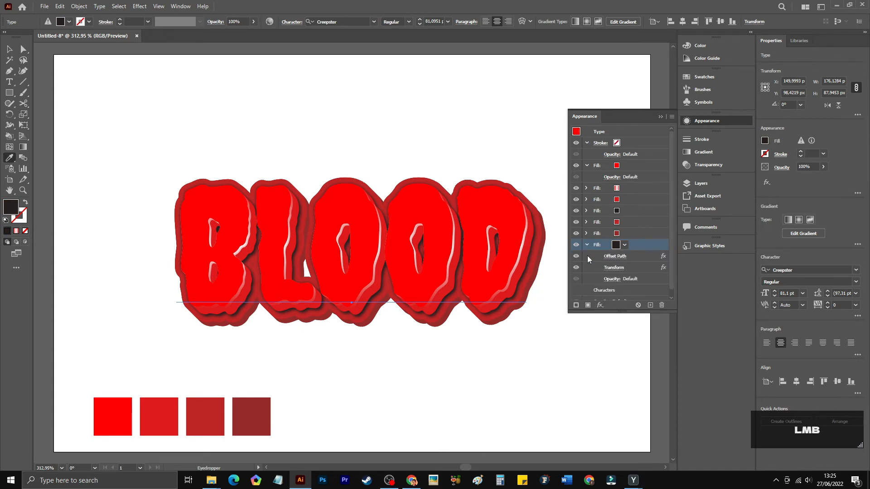
{"action": "left_click", "coordinate": [615, 268]}
{"action": "left_click", "coordinate": [663, 338]}
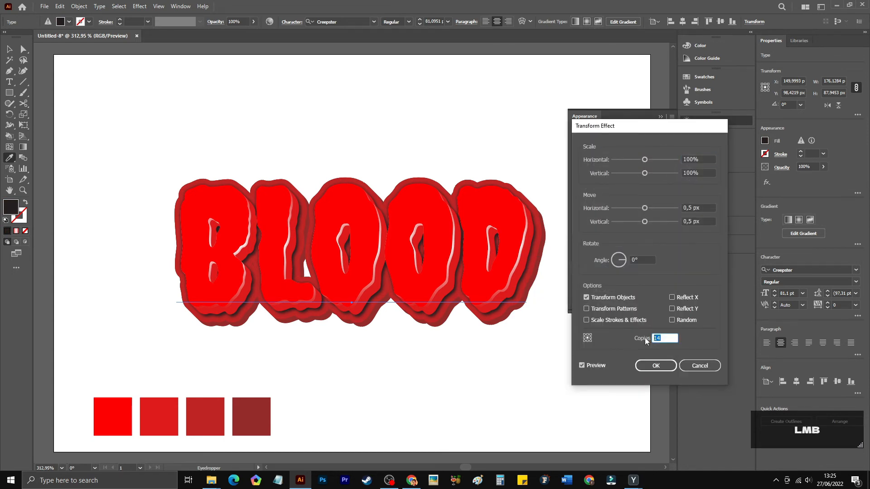
{"action": "type", "text": "16"}
{"action": "left_click", "coordinate": [661, 364]}
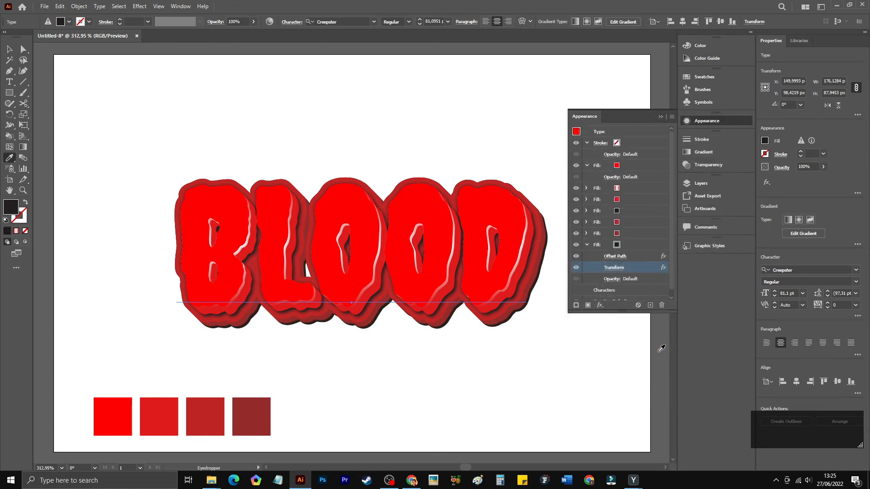
Apply a Gaussian Blur with a 3-pixel radius to the black bottom fill.
{"action": "left_click", "coordinate": [630, 244]}
{"action": "left_click", "coordinate": [585, 245]}
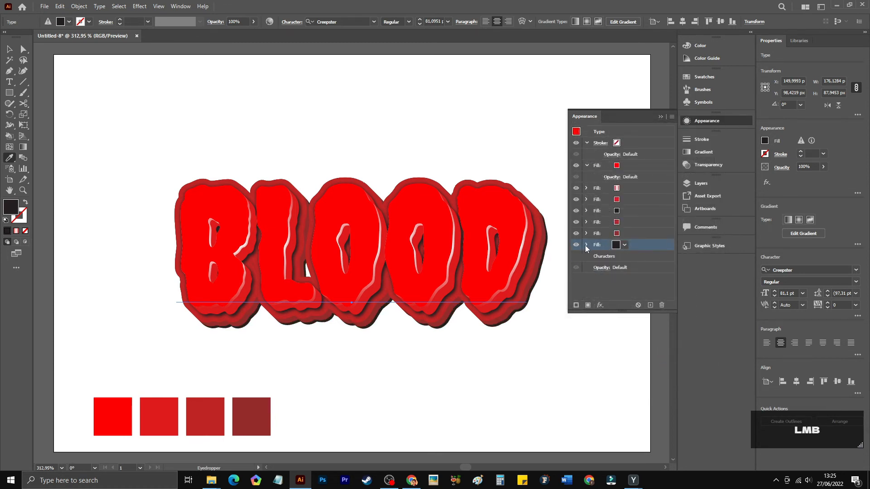
{"action": "left_click", "coordinate": [600, 303]}
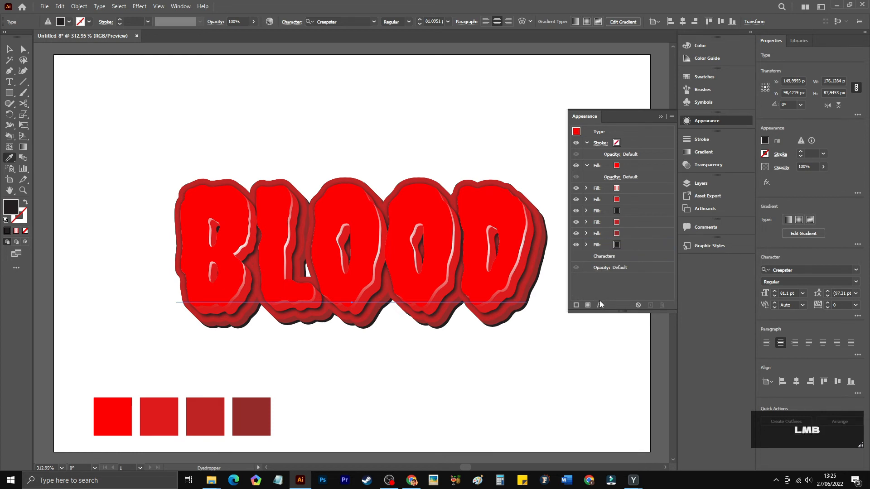
{"action": "left_click", "coordinate": [586, 278]}
{"action": "left_click", "coordinate": [630, 245]}
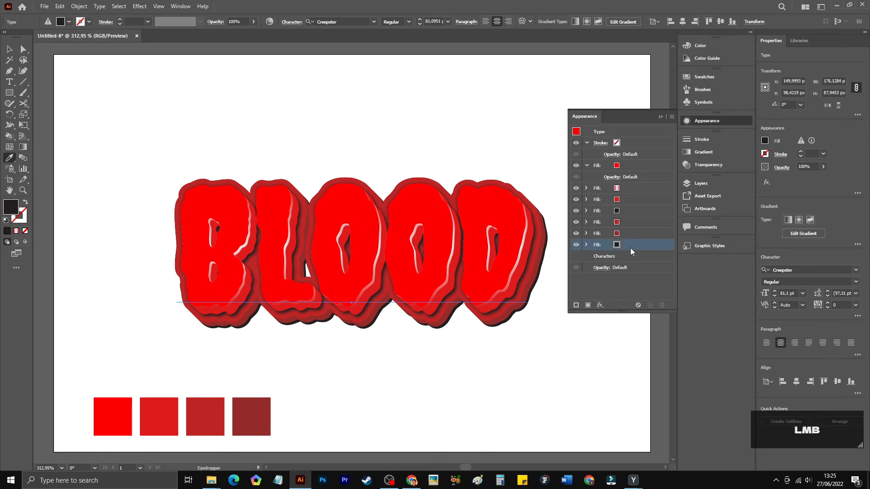
{"action": "left_click", "coordinate": [600, 305]}
{"action": "mouse_move", "coordinate": [680, 228]}
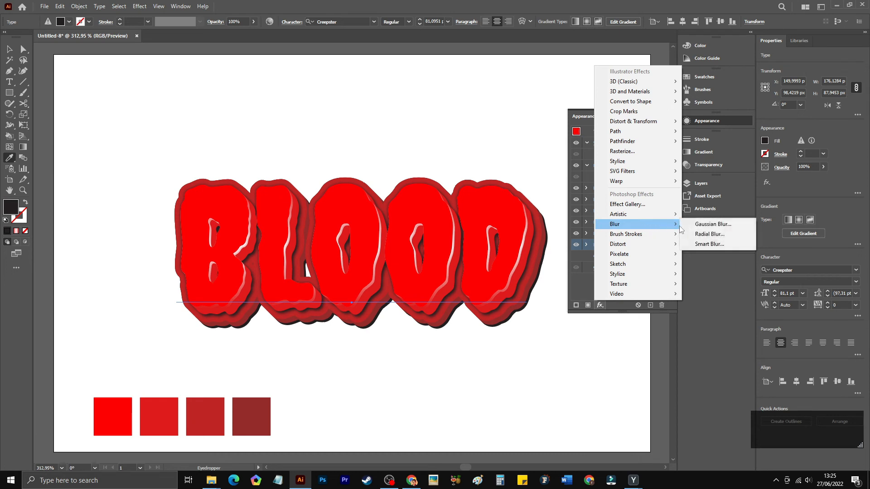
{"action": "left_click", "coordinate": [711, 225]}
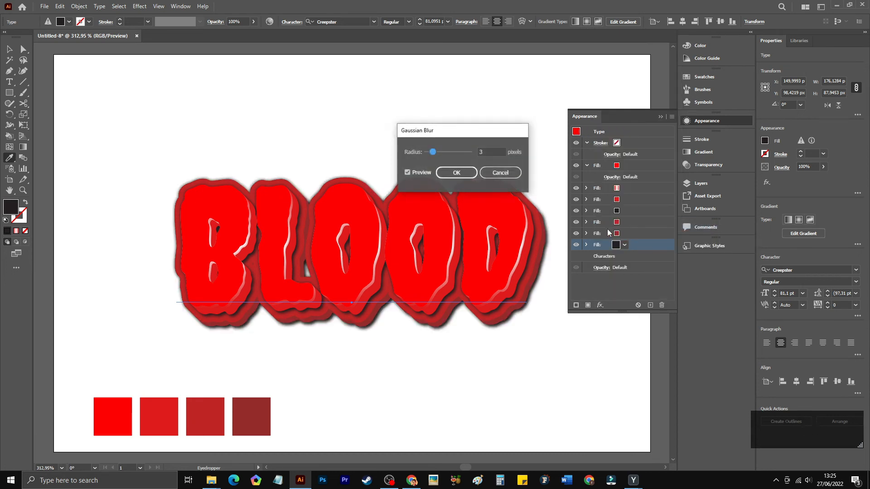
{"action": "left_click", "coordinate": [457, 172]}
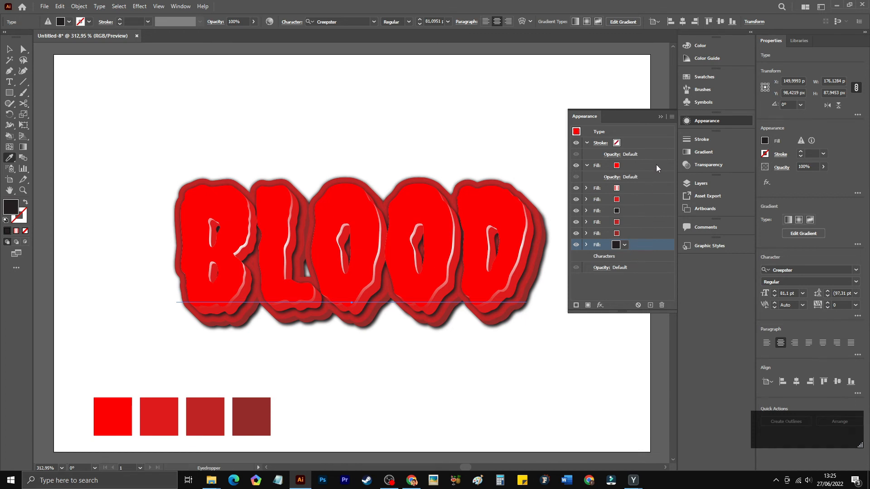
Collapse the appearance settings and deselect the BLOOD text.
{"action": "left_click", "coordinate": [661, 117]}
{"action": "left_click", "coordinate": [8, 48]}
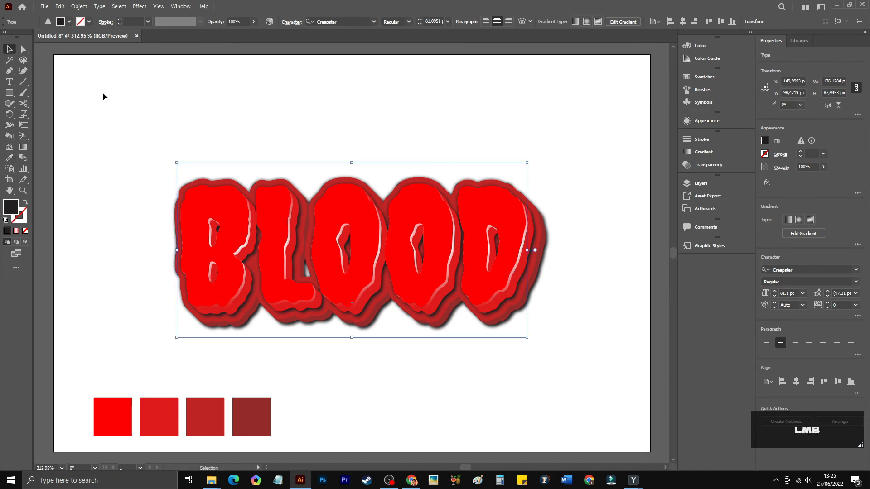
{"action": "left_click", "coordinate": [103, 93]}
Create a black rectangle 300 px wide and 200 px high on the artboard.
{"action": "left_click", "coordinate": [9, 93]}
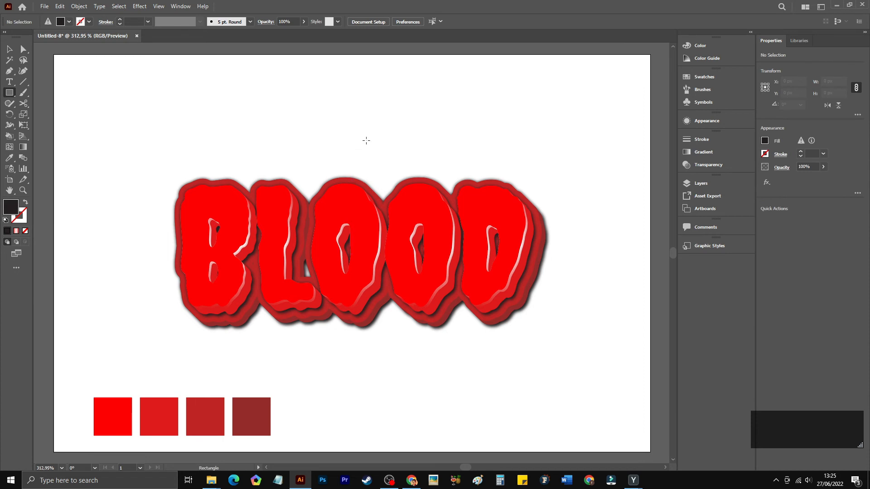
{"action": "left_click", "coordinate": [427, 121]}
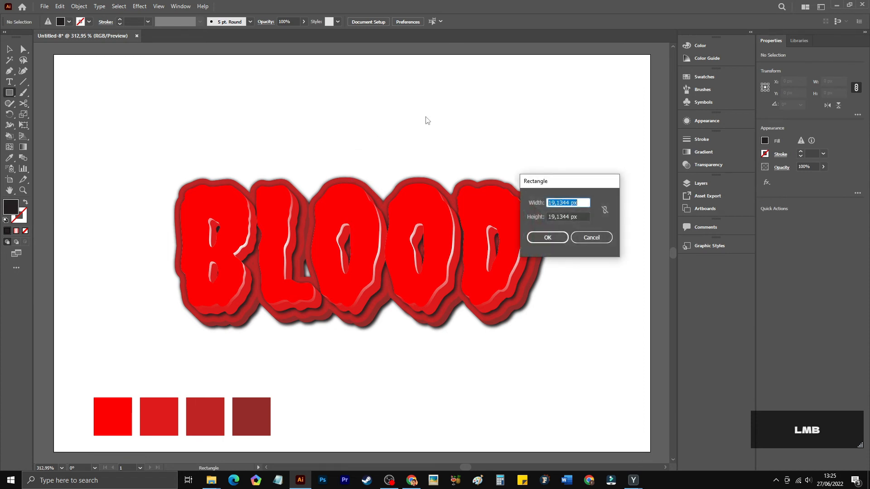
{"action": "type", "text": "300"}
{"action": "left_click", "coordinate": [580, 215]}
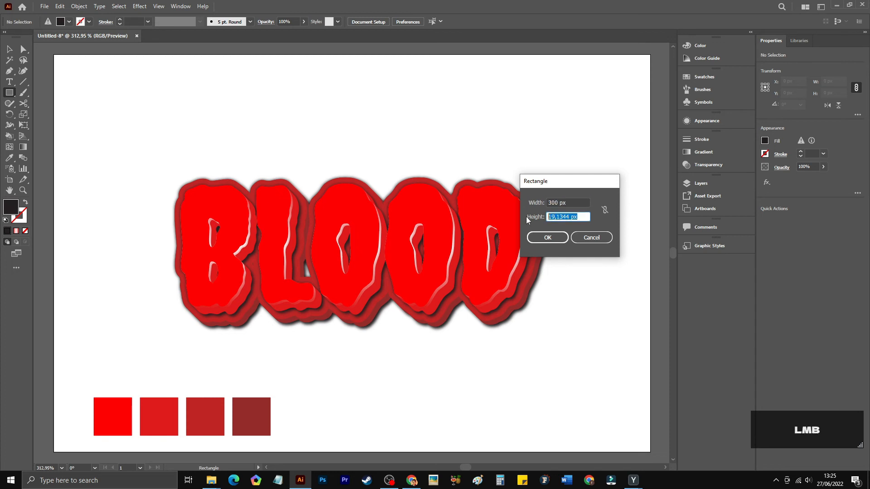
{"action": "type", "text": "200"}
{"action": "left_click", "coordinate": [562, 237]}
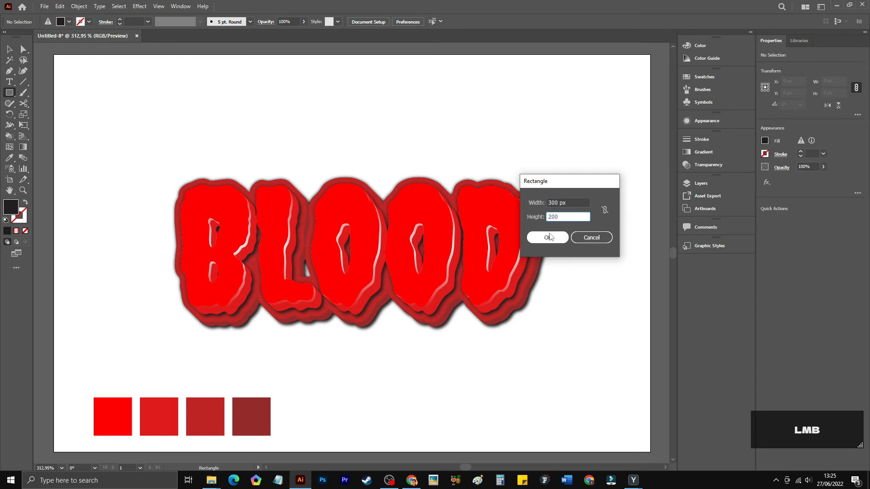
Center the black rectangle horizontally and vertically on the artboard.
{"action": "left_click", "coordinate": [11, 49]}
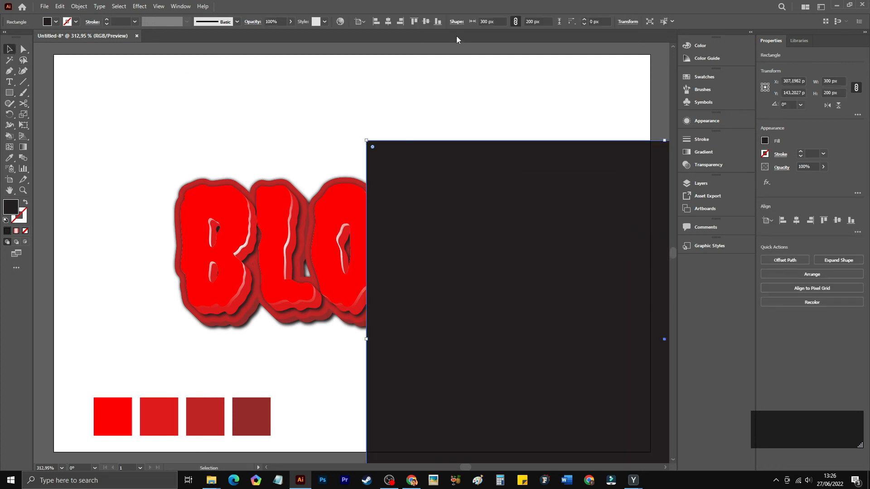
{"action": "left_click", "coordinate": [388, 21]}
{"action": "left_click", "coordinate": [425, 21]}
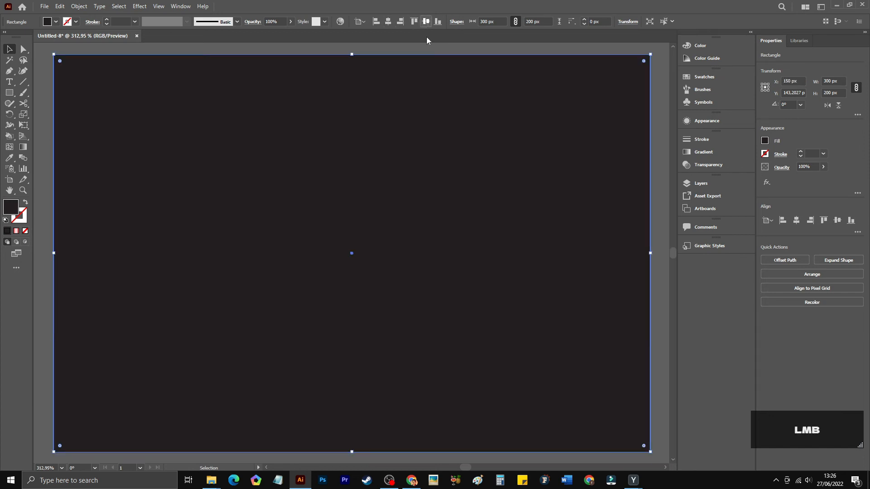
Send the black background rectangle to the back, behind the BLOOD text and the color squares.
{"action": "right_click", "coordinate": [416, 180]}
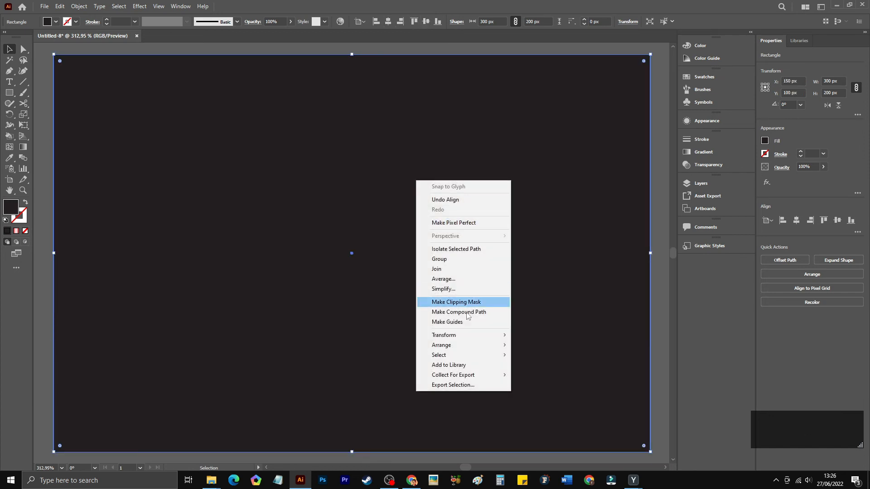
{"action": "mouse_move", "coordinate": [460, 346]}
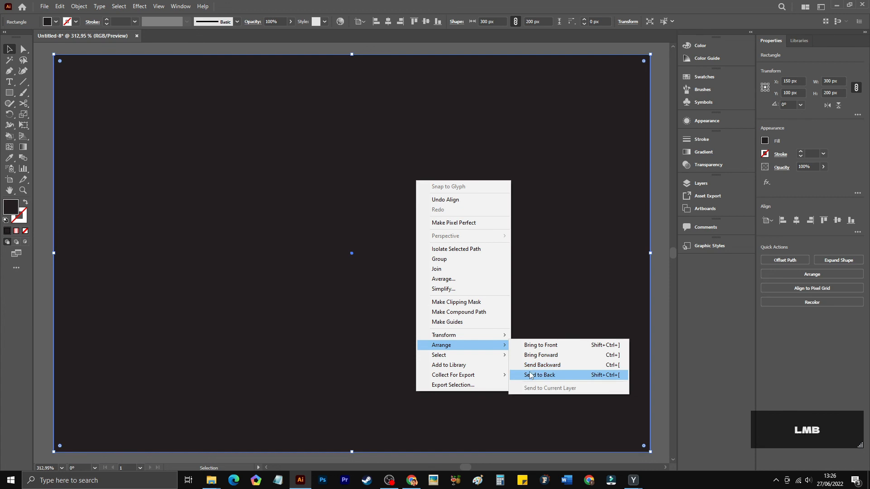
{"action": "left_click", "coordinate": [539, 376]}
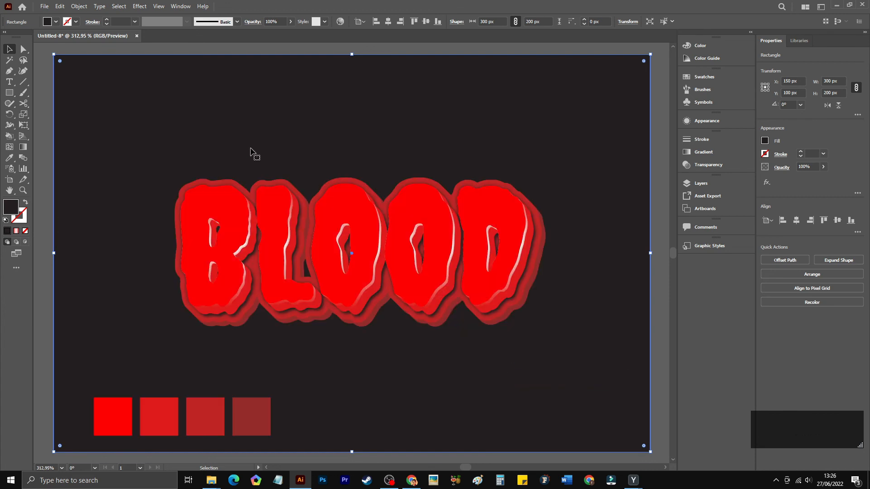
Try a dark red fill (C=15 M=100 Y=90 K=10) and light gray fills on the background rectangle, ending with the lighter gray.
{"action": "left_click", "coordinate": [56, 21]}
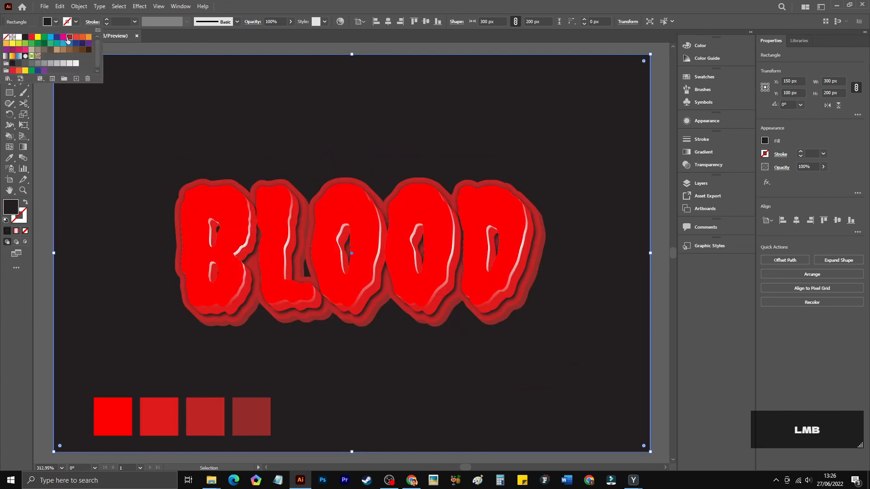
{"action": "left_click", "coordinate": [69, 37]}
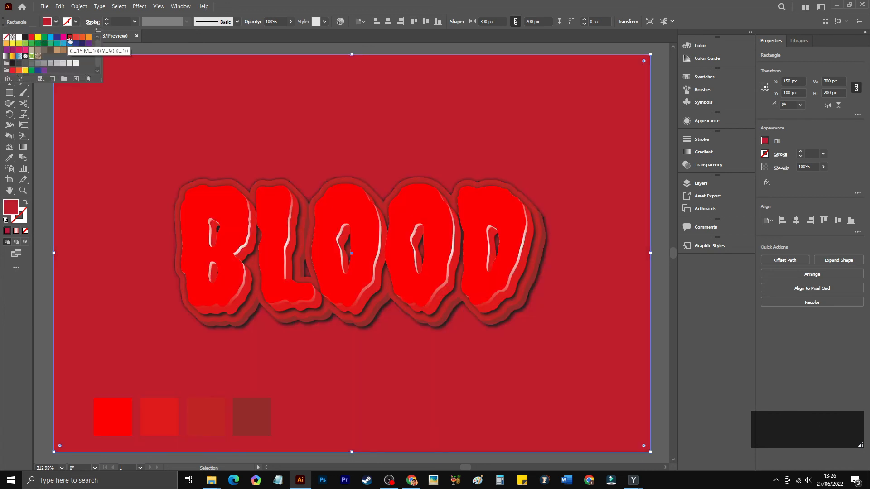
{"action": "left_click", "coordinate": [32, 37]}
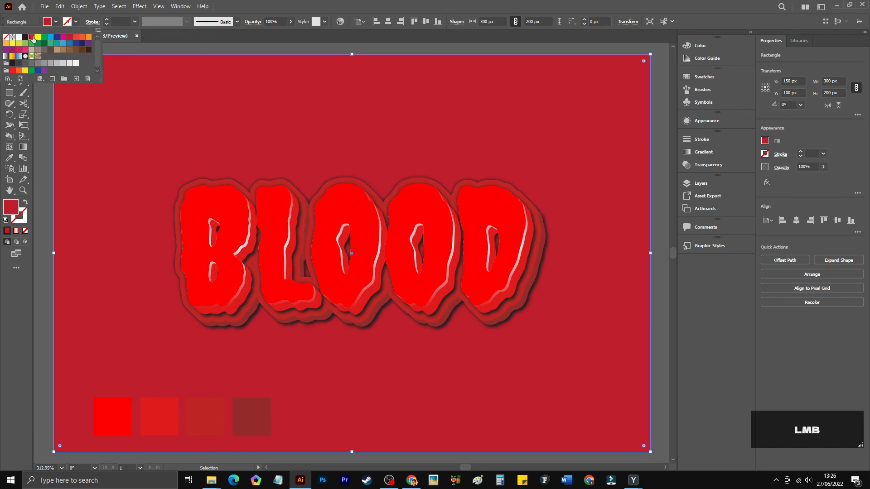
{"action": "left_click", "coordinate": [68, 38]}
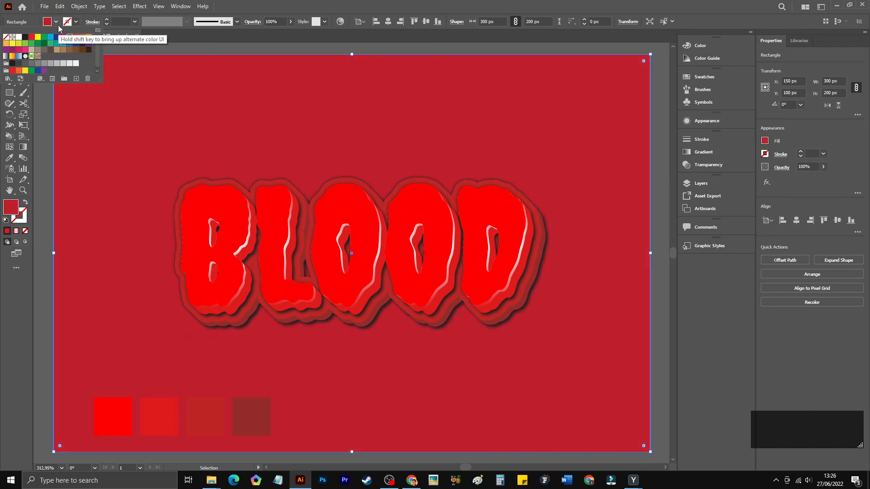
{"action": "left_click", "coordinate": [63, 63]}
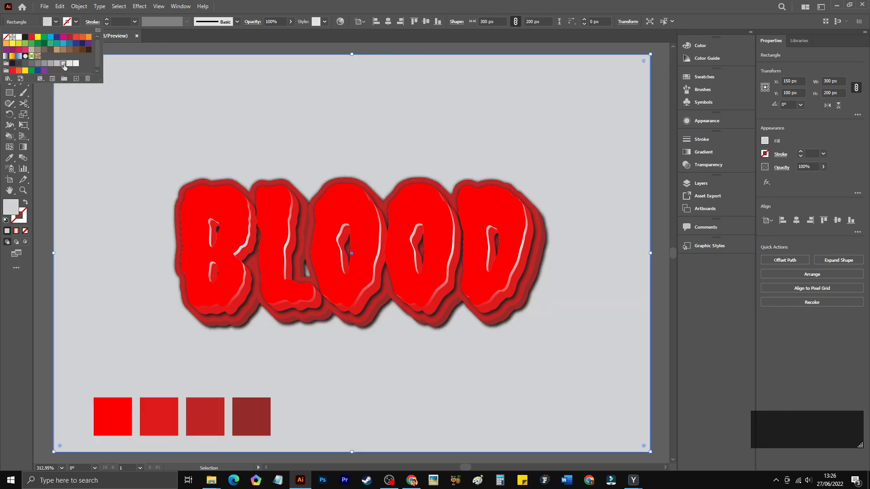
{"action": "left_click", "coordinate": [70, 64]}
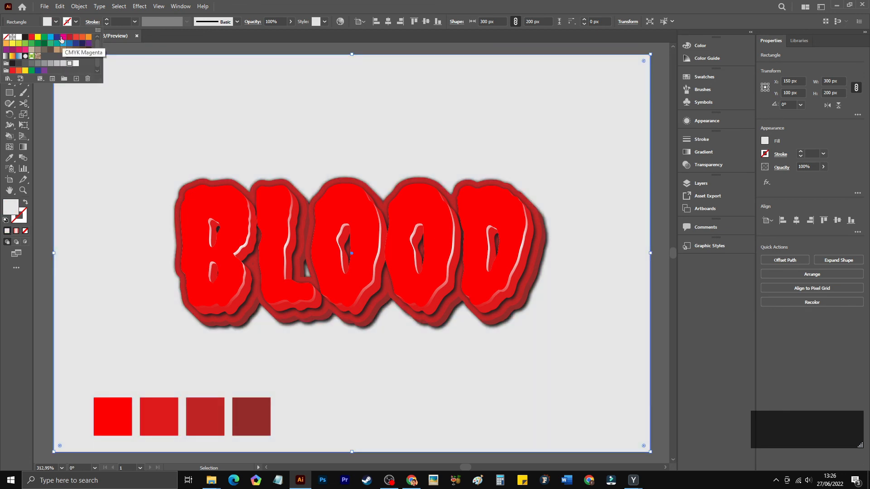
{"action": "left_click", "coordinate": [59, 28]}
{"action": "left_click", "coordinate": [85, 149]}
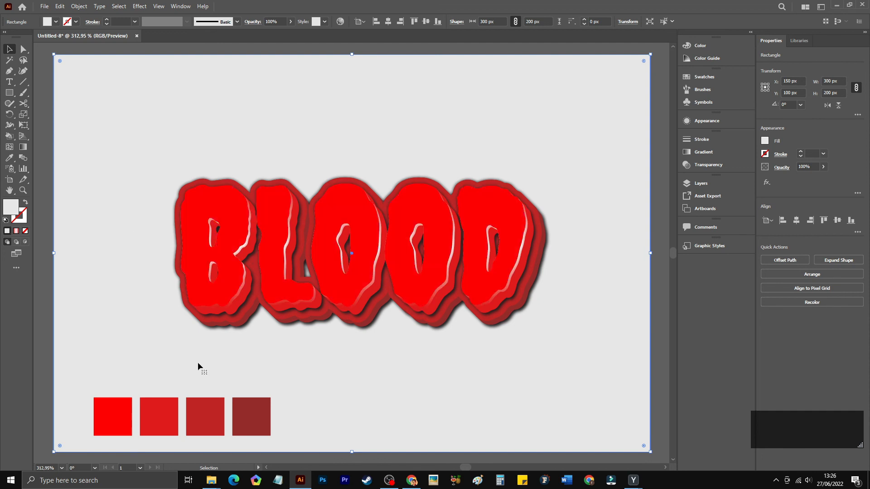
Delete the four red sample squares below the BLOOD text.
{"action": "left_click", "coordinate": [242, 418]}
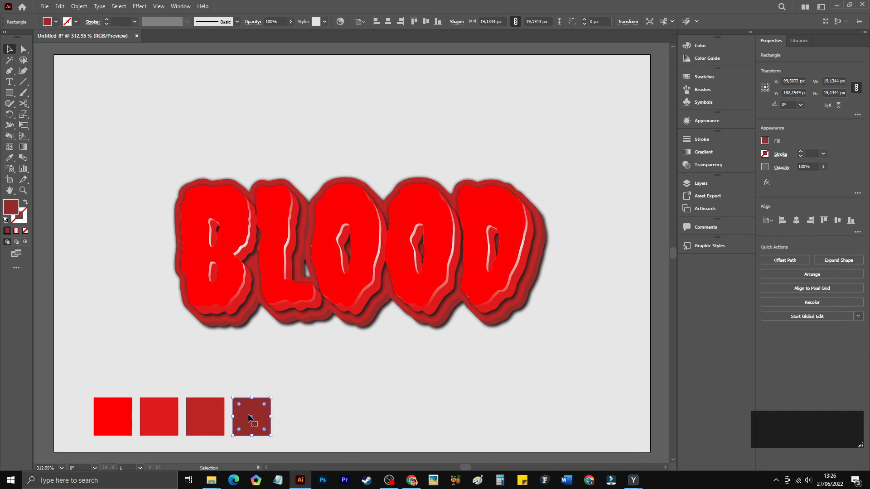
{"action": "key", "text": "Delete"}
{"action": "left_click", "coordinate": [212, 416]}
{"action": "key", "text": "Delete"}
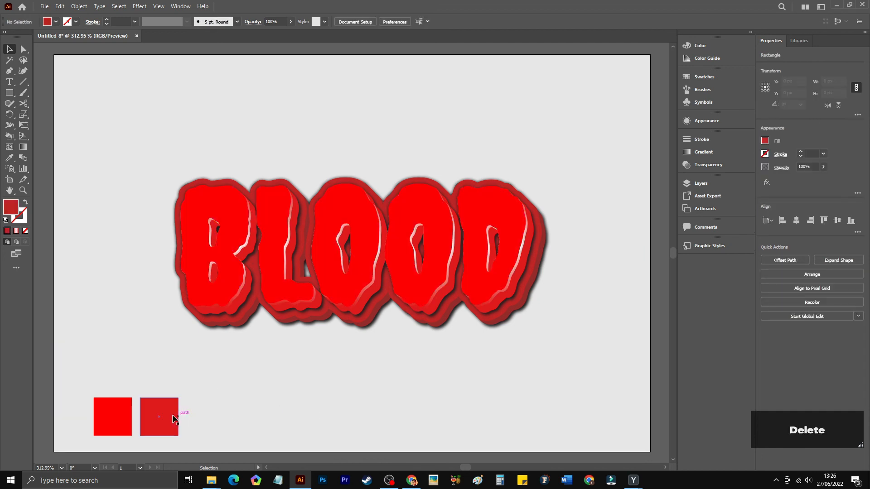
{"action": "left_click", "coordinate": [173, 414]}
{"action": "key", "text": "Delete"}
{"action": "left_click", "coordinate": [122, 413]}
{"action": "key", "text": "Delete"}
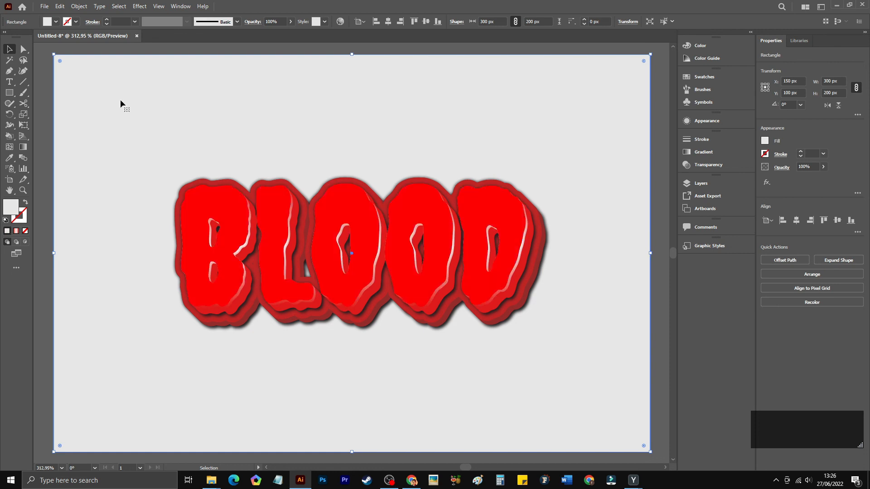
Fill the background rectangle with black and deselect it.
{"action": "left_click", "coordinate": [55, 22]}
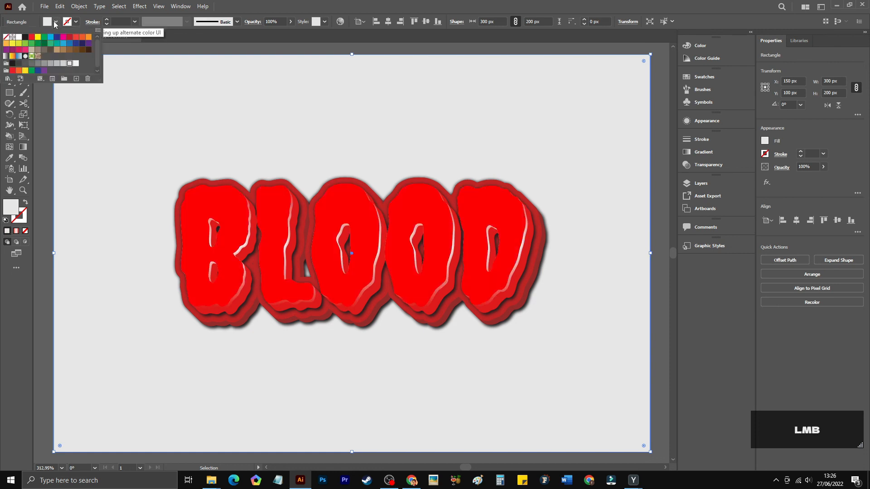
{"action": "left_click", "coordinate": [25, 37]}
{"action": "left_click", "coordinate": [422, 154]}
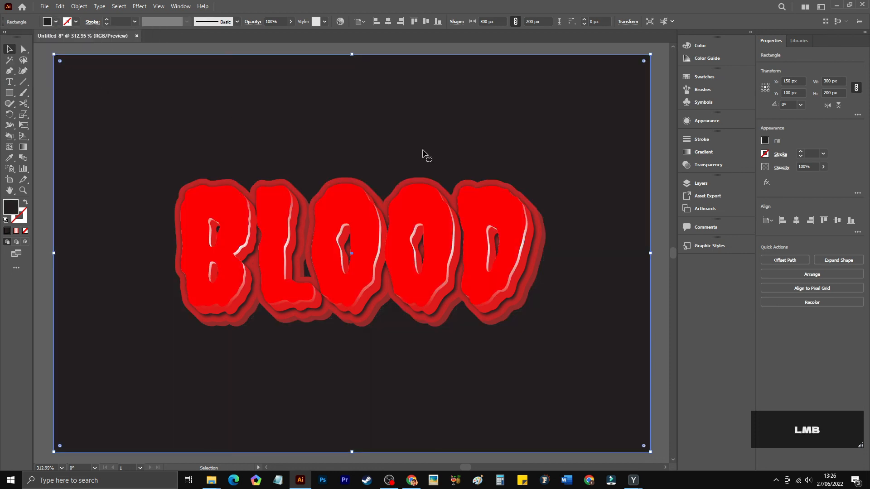
{"action": "left_click", "coordinate": [662, 152]}
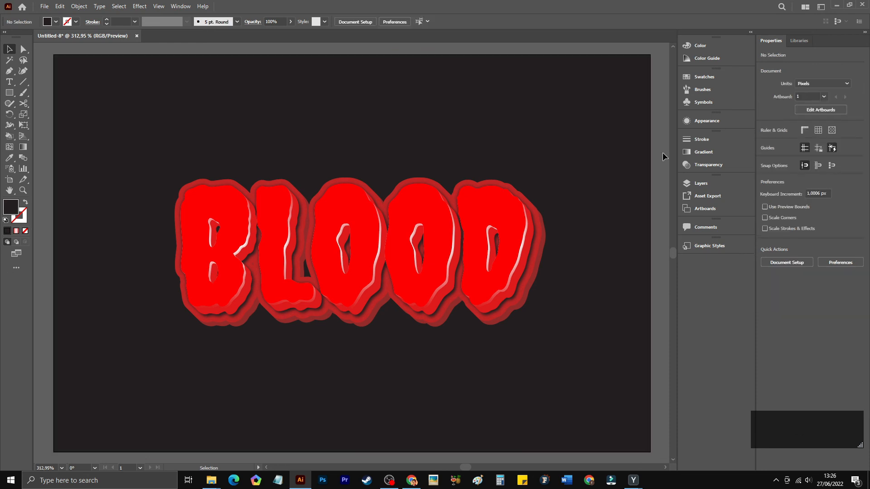